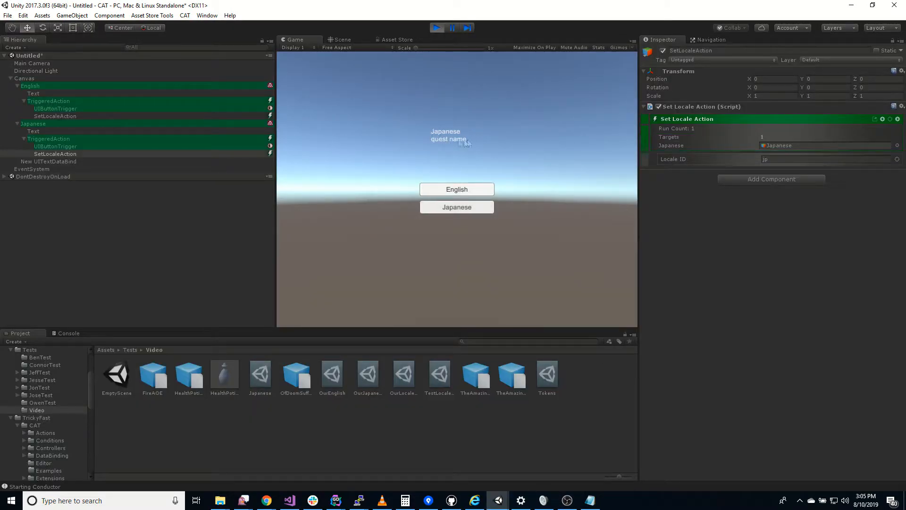
Test the locale switching in the running game by changing to English, to Japanese, and back to English.
left_click(437, 189)
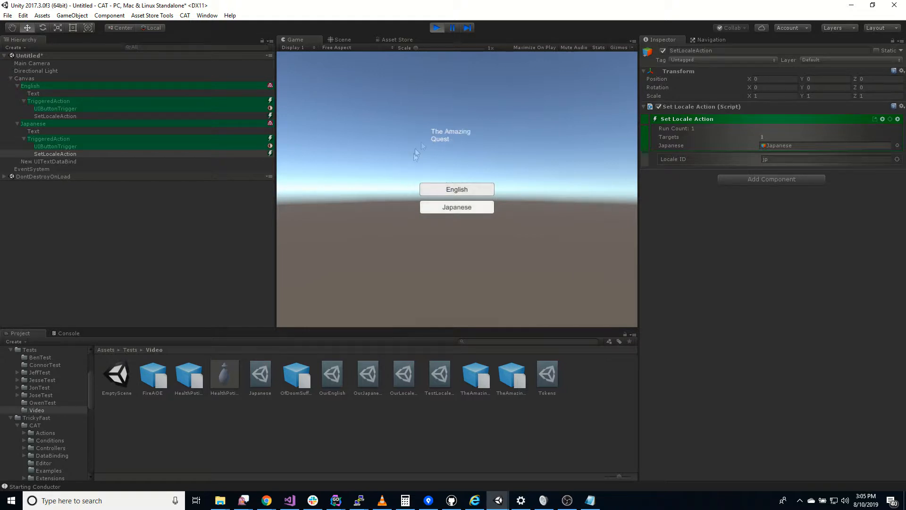
left_click(471, 208)
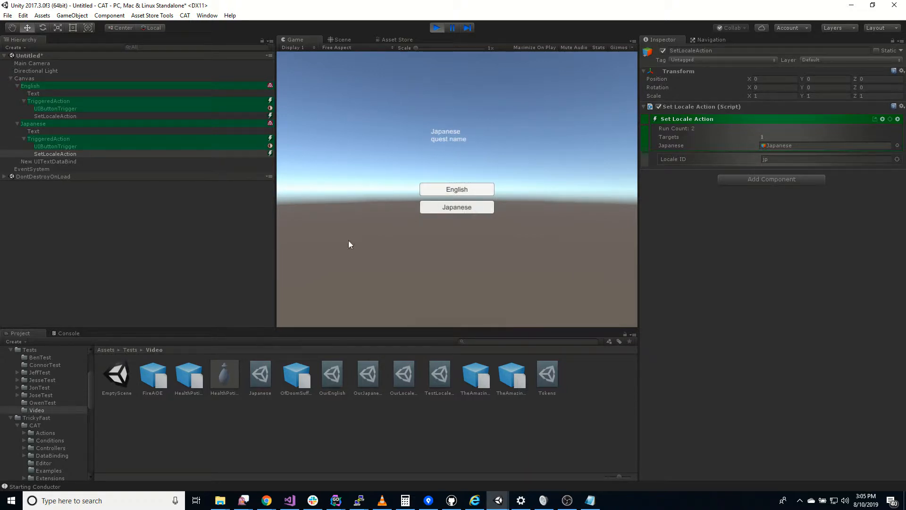
left_click(451, 189)
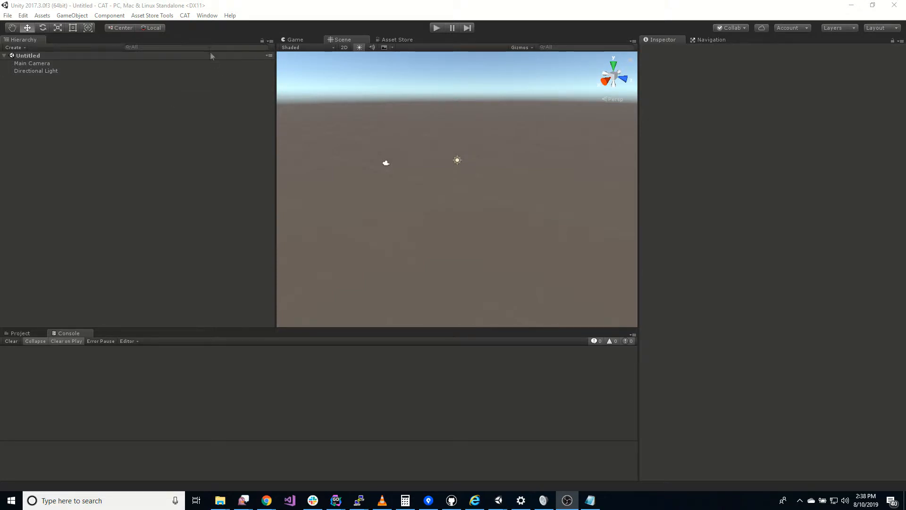
Add a CAT Localization Service to the empty scene and select it in the hierarchy.
left_click(187, 16)
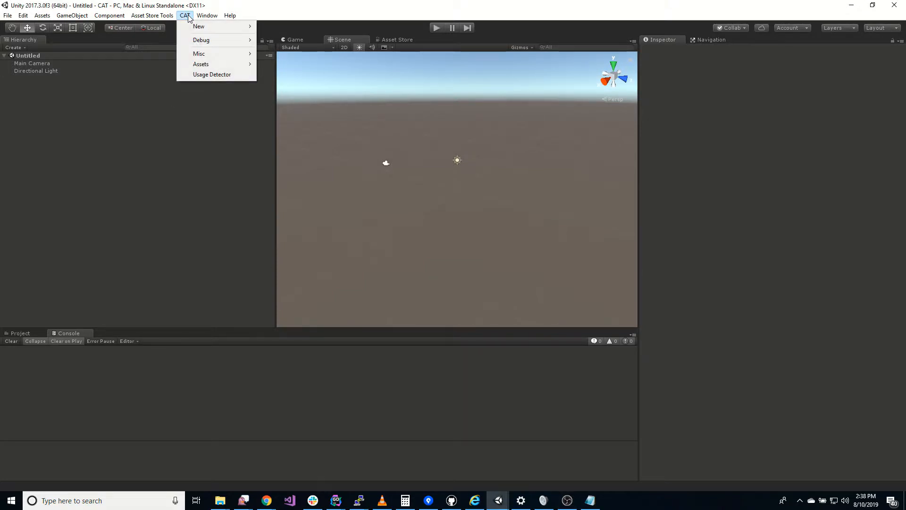
mouse_move(231, 16)
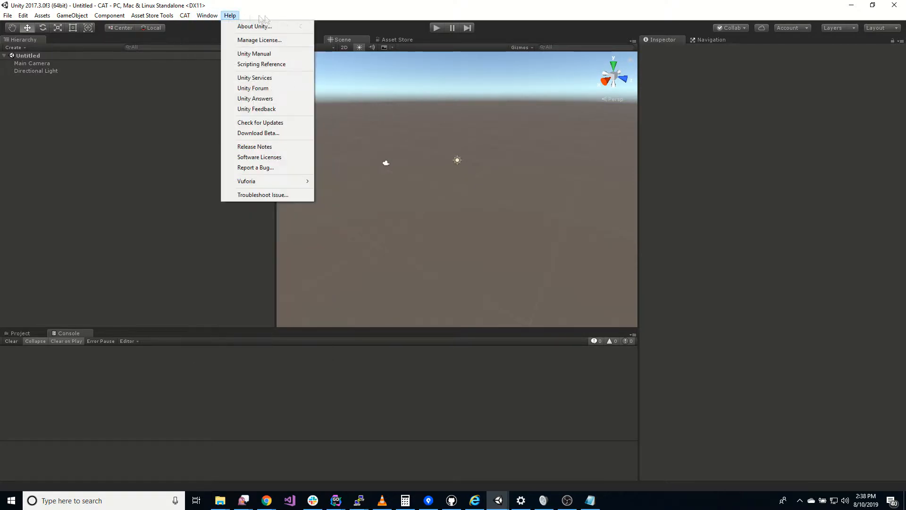
mouse_move(184, 15)
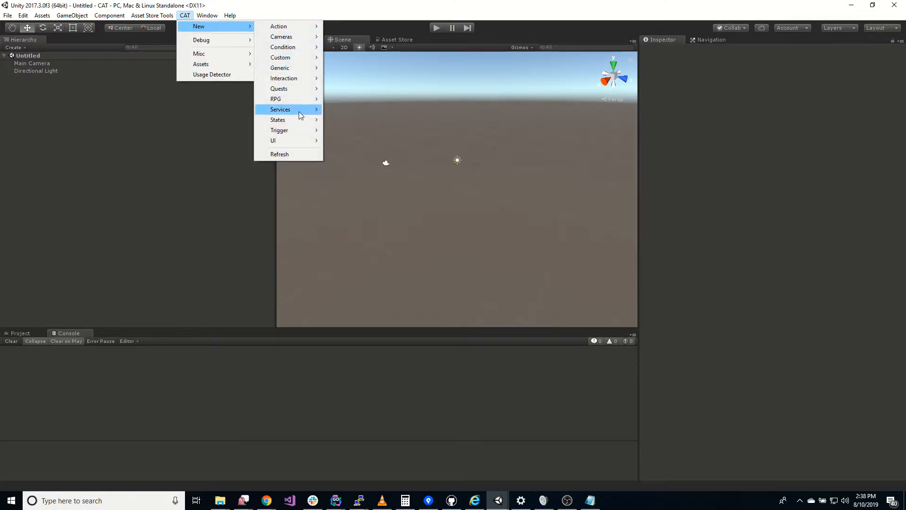
mouse_move(299, 113)
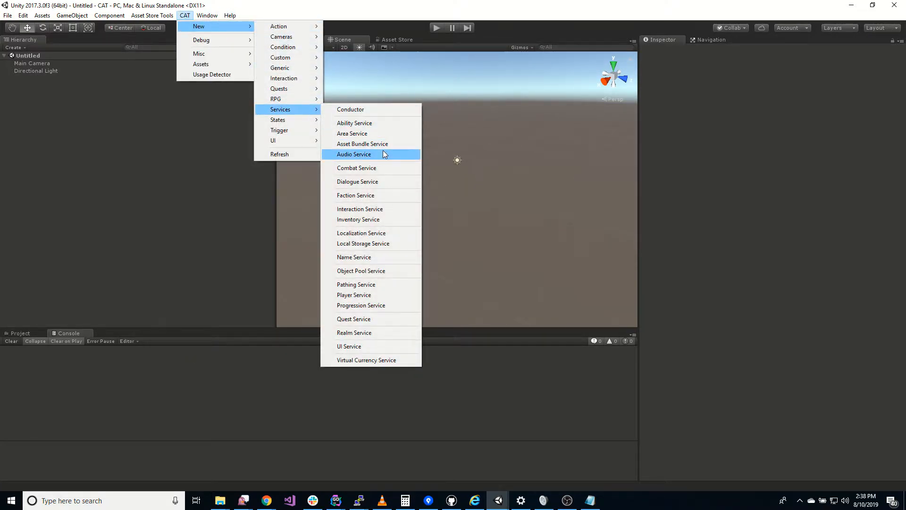
left_click(378, 233)
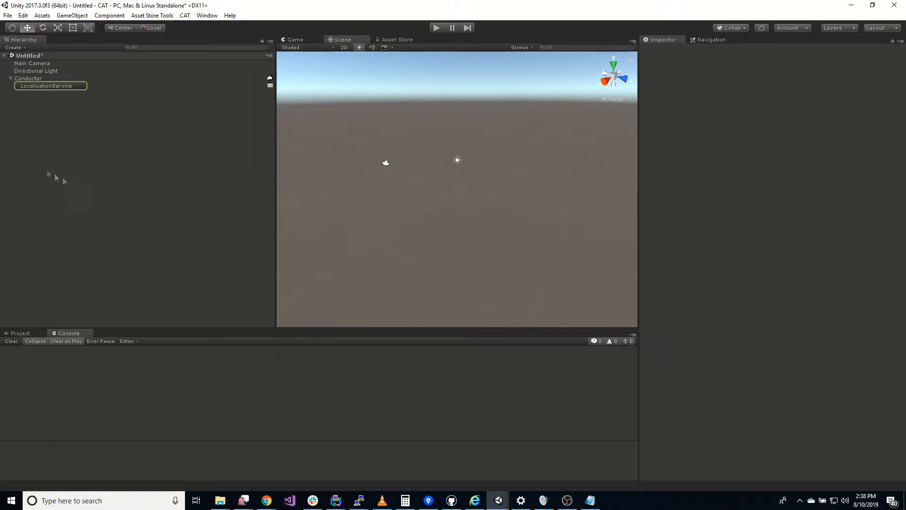
left_click(56, 86)
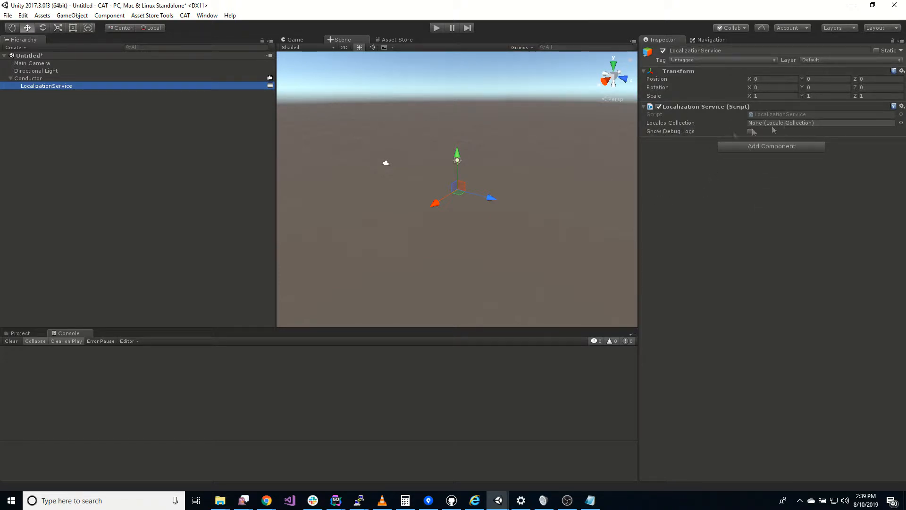
Create a CAT Locale Collection asset named OurLocaleCollection in the Tests/Video folder.
left_click(20, 333)
left_click(37, 409)
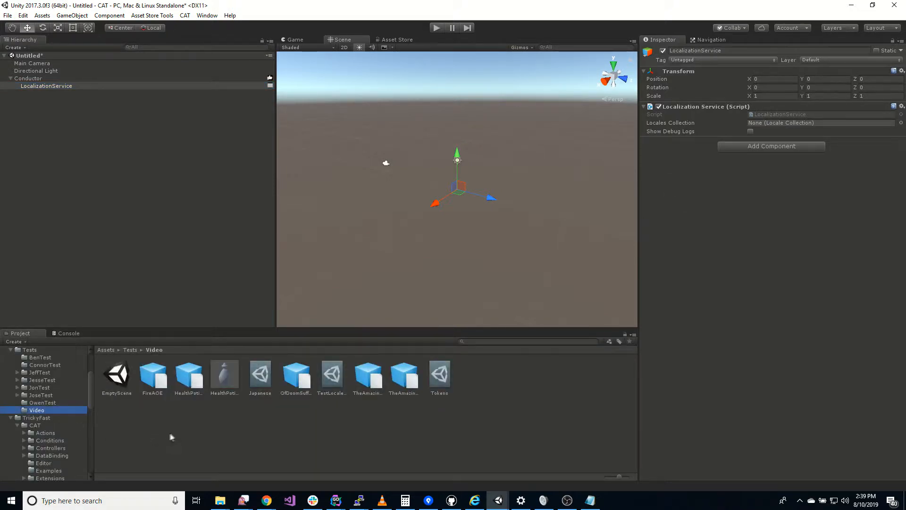
right_click(205, 425)
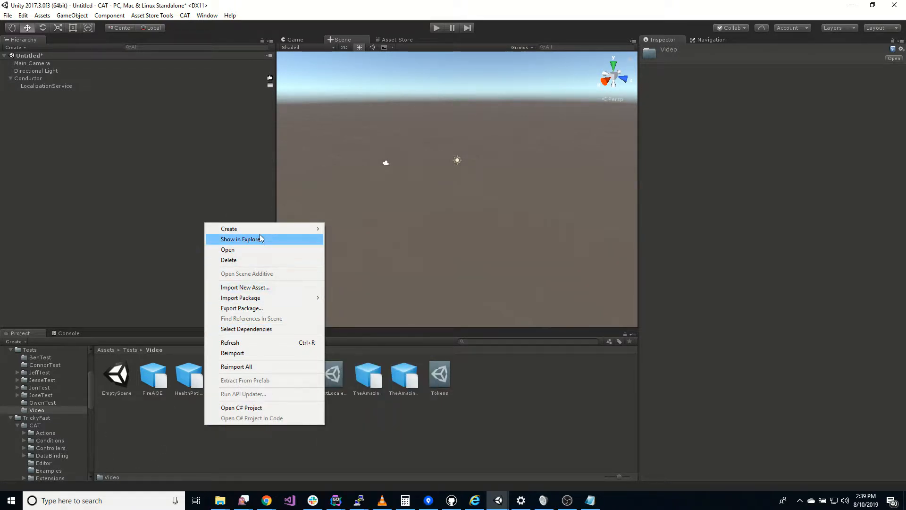
mouse_move(261, 230)
mouse_move(364, 174)
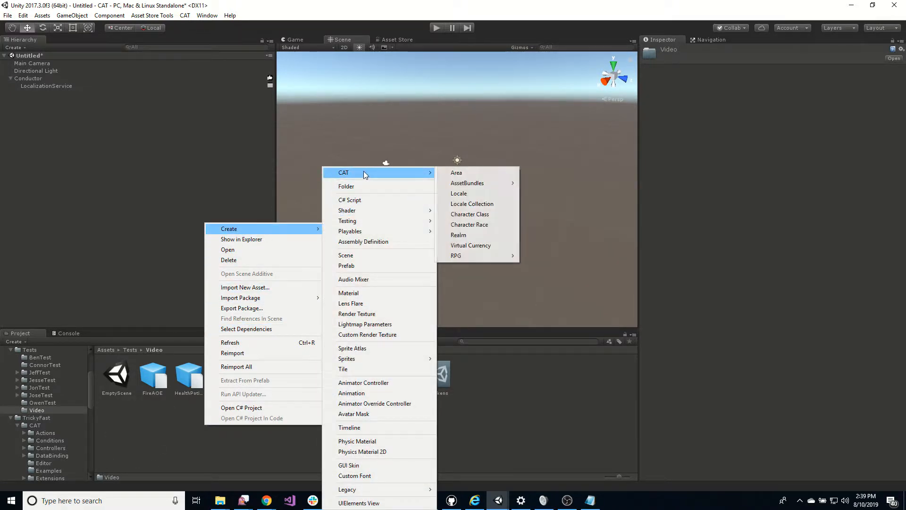
left_click(489, 203)
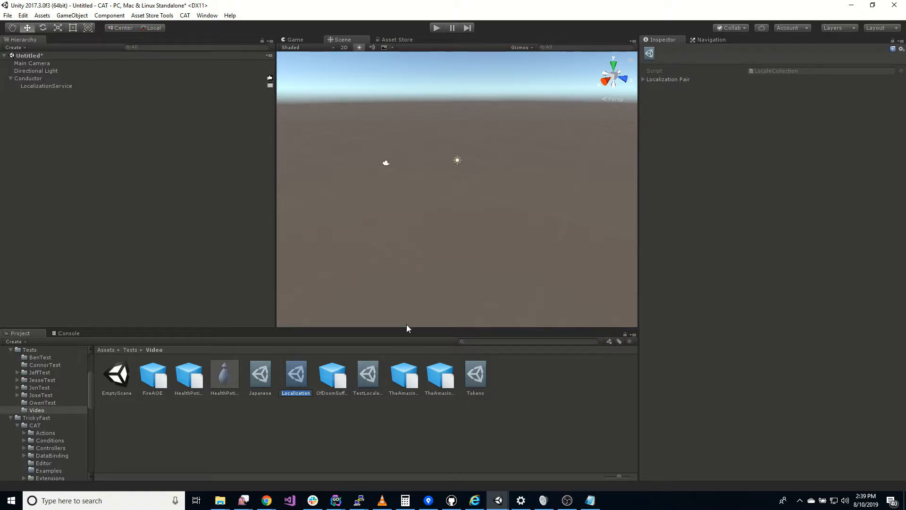
type("OurLocale")
type("Collection")
key("Return")
Set OurLocaleCollection's Localization Pair size to 1 and give the entry the Locale ID en.
left_click(644, 80)
left_click(749, 88)
type("1")
key("Return")
left_click(765, 105)
type("en")
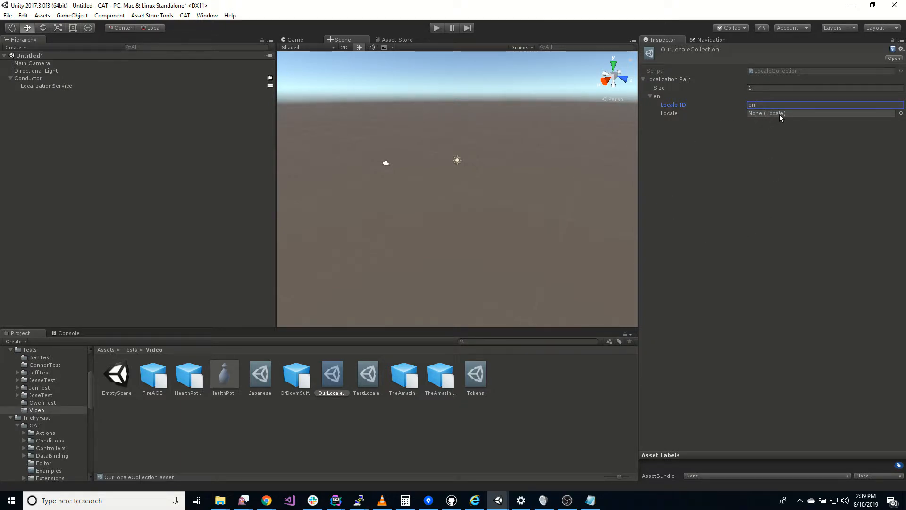
Create a CAT Locale asset named OurEnglish in the Video folder.
right_click(200, 404)
mouse_move(231, 208)
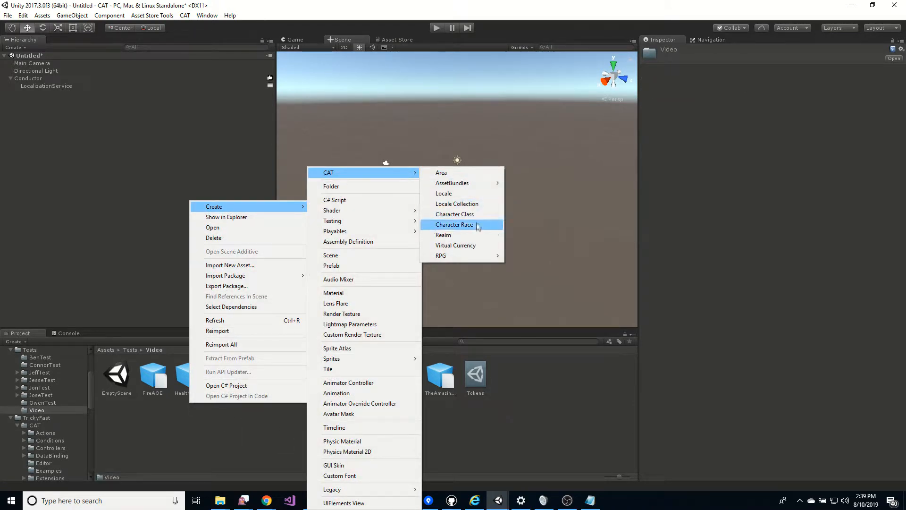
left_click(463, 196)
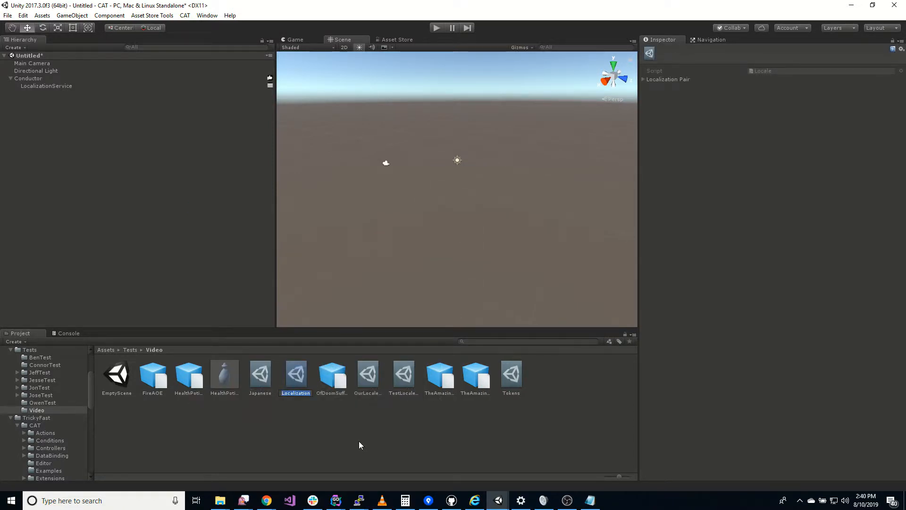
type("OurEnglish")
key("Return")
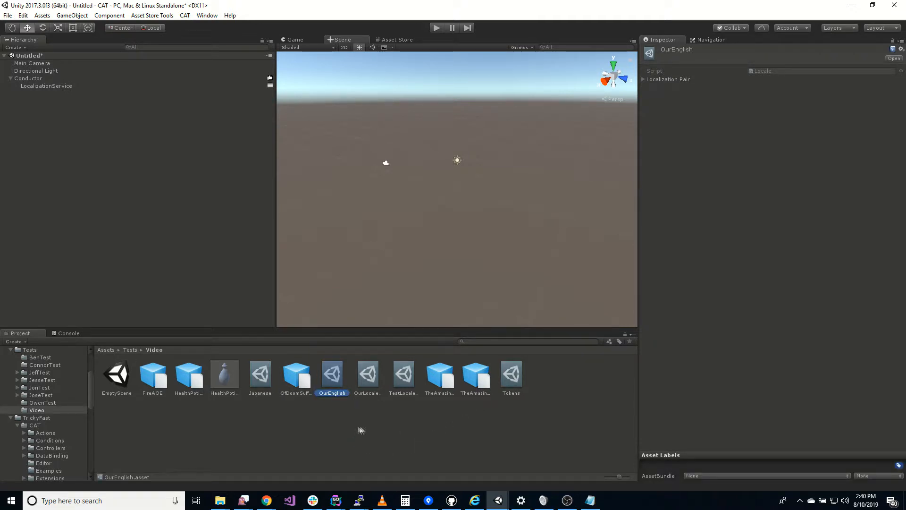
Set OurEnglish's Localization Pair size to 1 and expand its element.
left_click(644, 80)
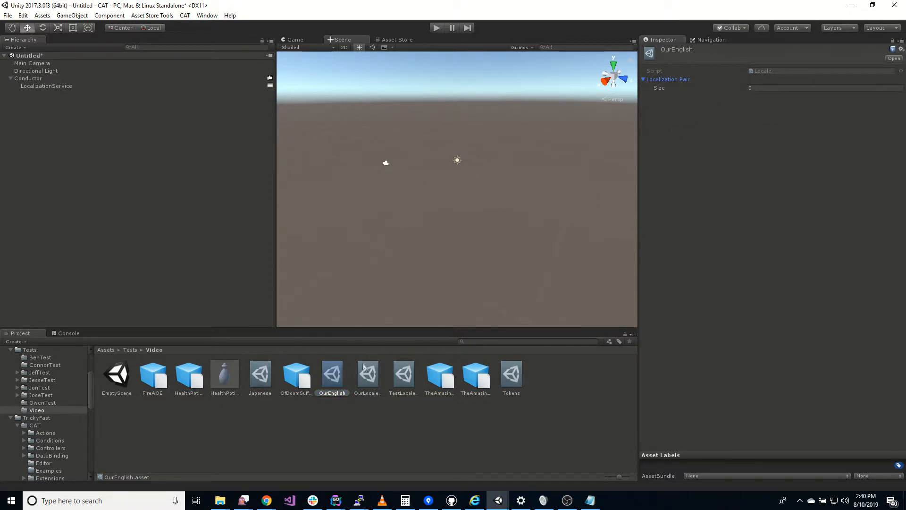
left_click(755, 88)
type("1")
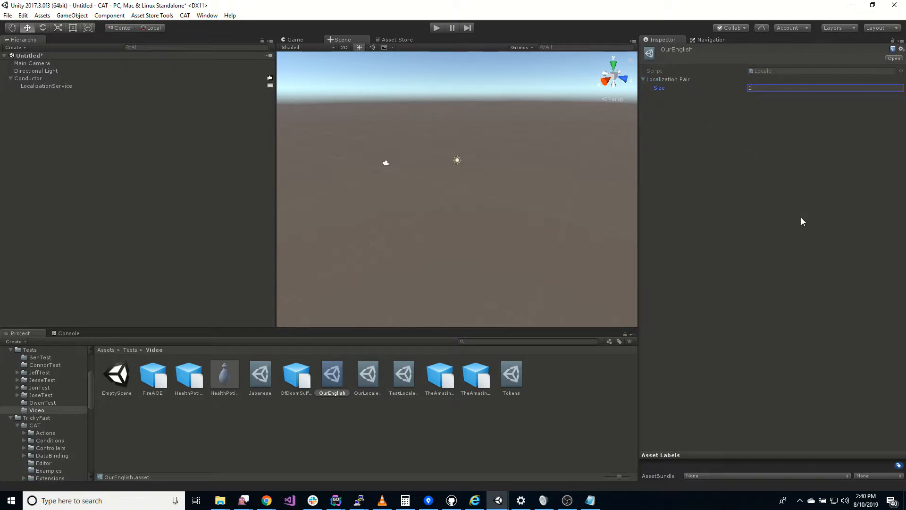
key("Return")
left_click(650, 96)
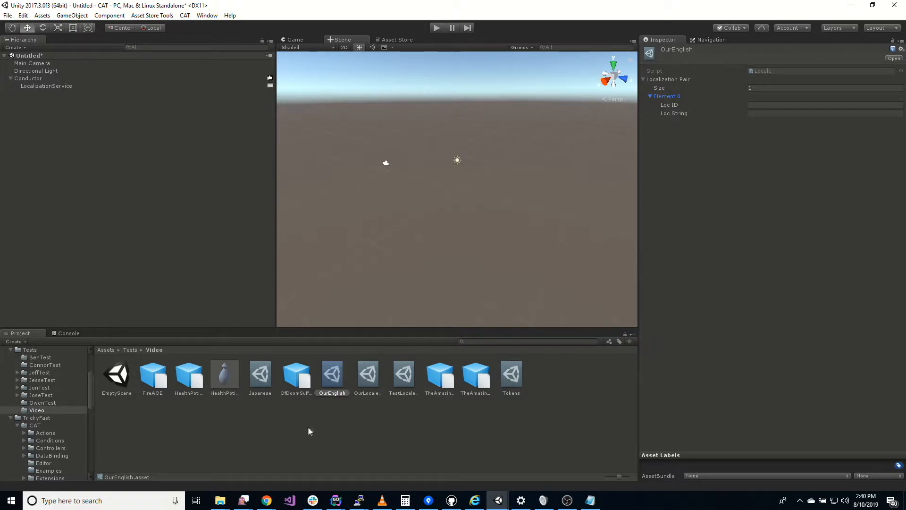
Assign OurEnglish as the en entry's locale in OurLocaleCollection, and set that collection as the LocalizationService's Locales Collection.
left_click(372, 377)
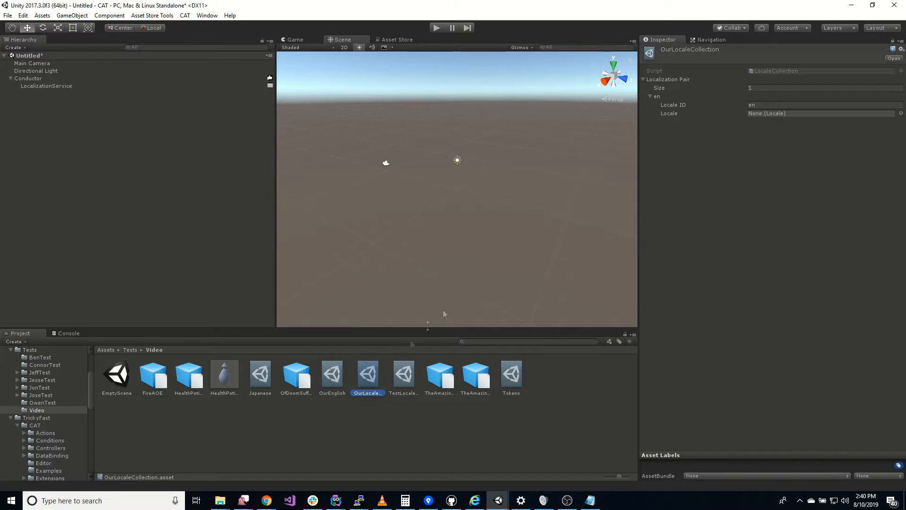
left_click_drag(331, 378, 774, 112)
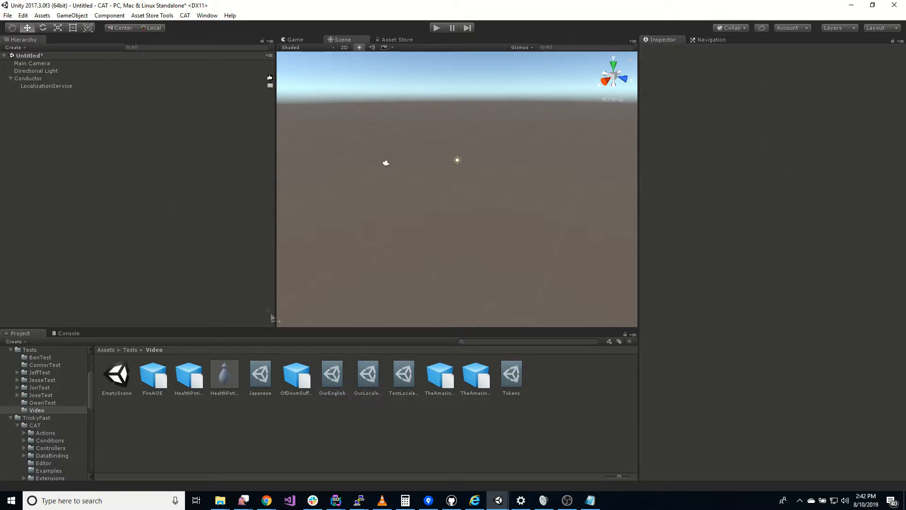
left_click(51, 87)
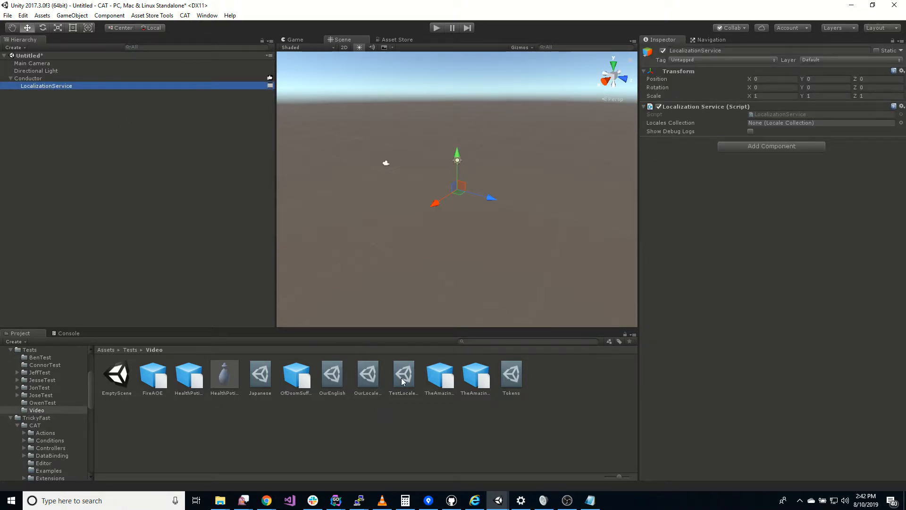
left_click_drag(372, 381, 810, 125)
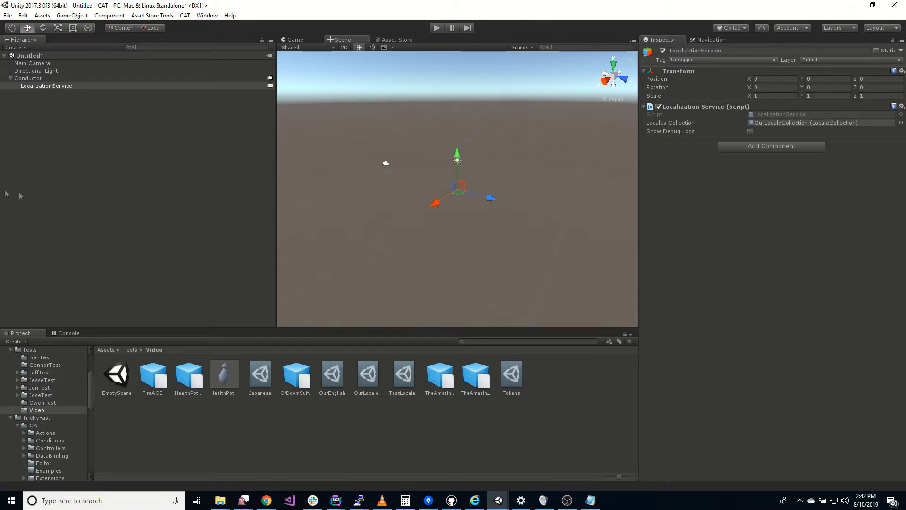
left_click(110, 198)
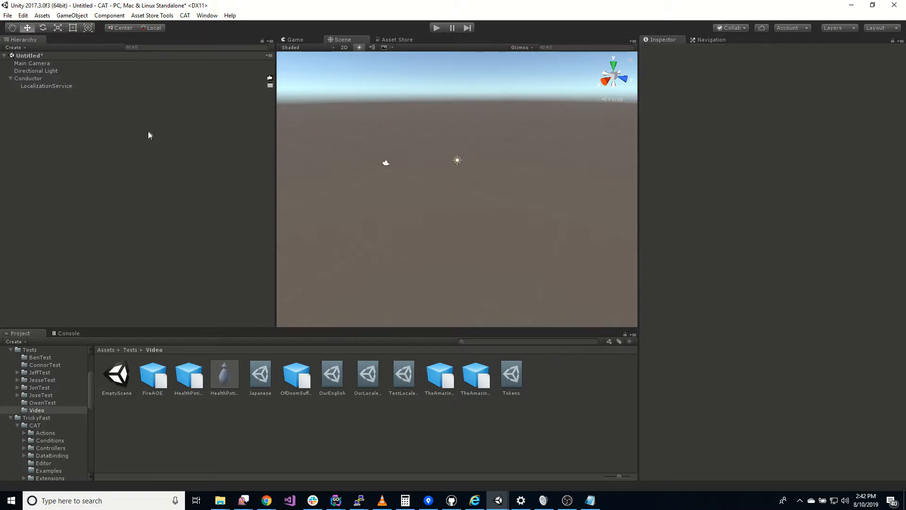
Add a CAT Quest Service to the scene's Conductor.
left_click(185, 15)
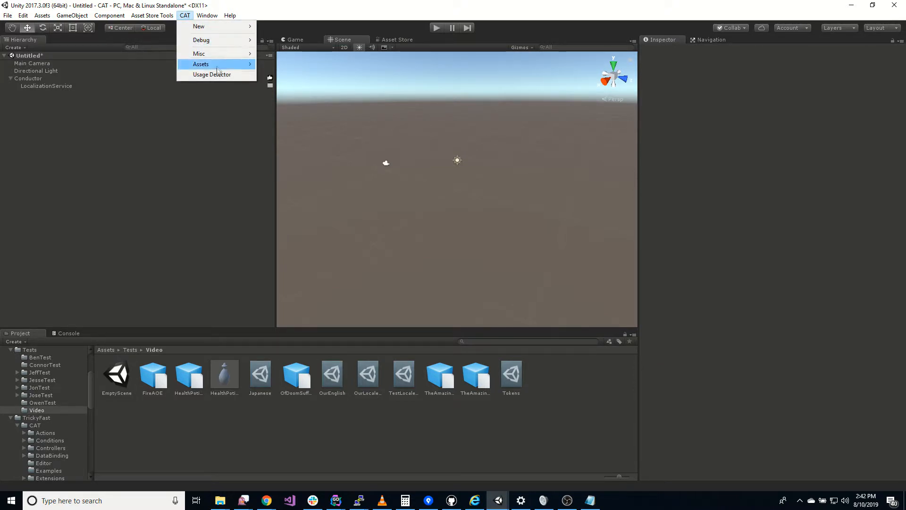
mouse_move(223, 28)
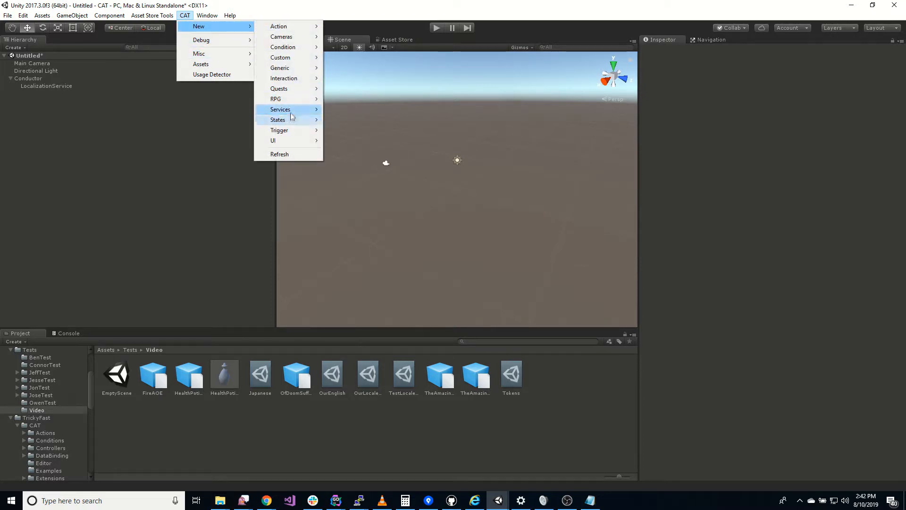
mouse_move(286, 110)
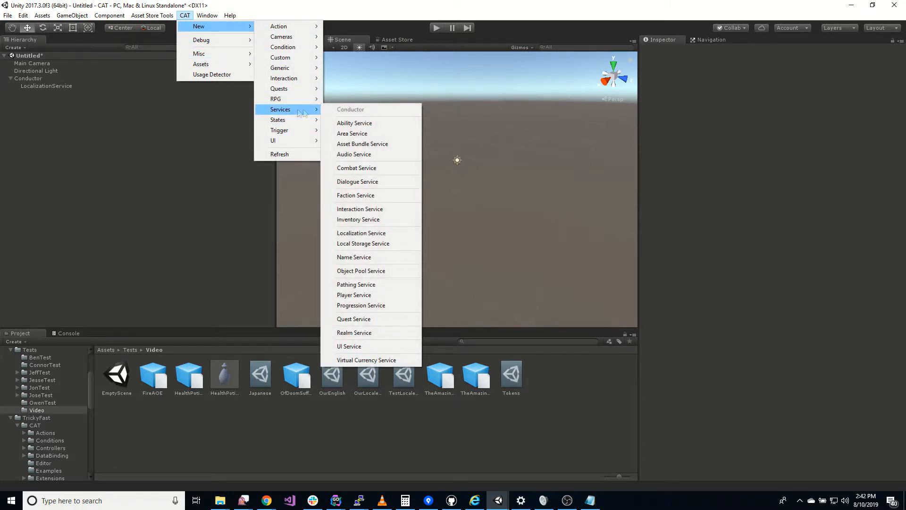
left_click(370, 320)
Create a CAT quest as a child of QuestService.
left_click(38, 93)
right_click(39, 93)
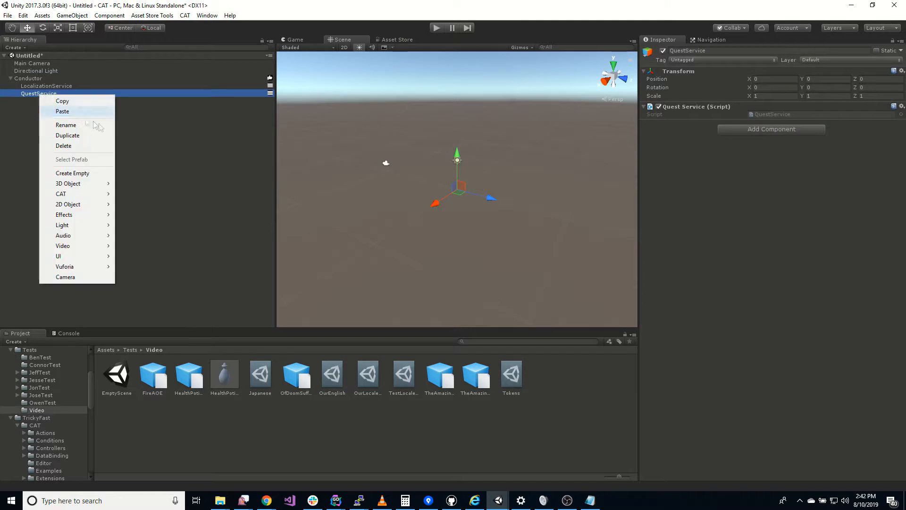
mouse_move(81, 193)
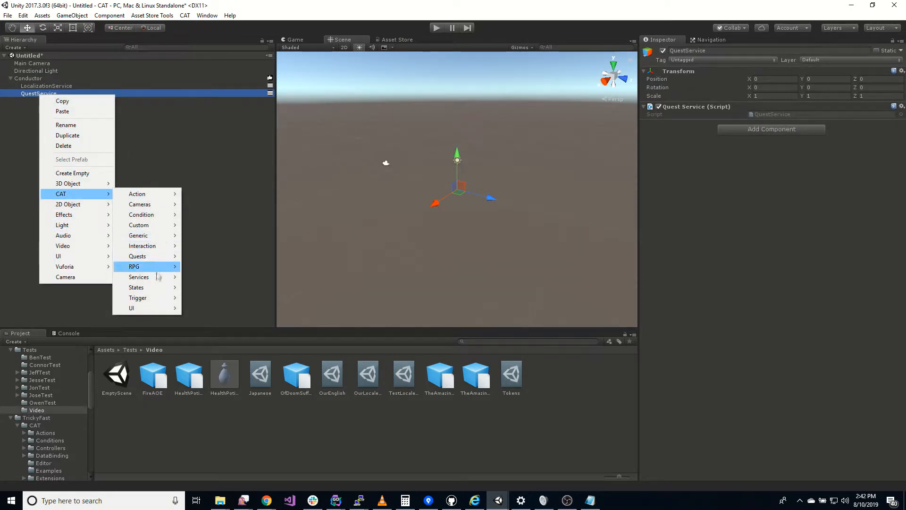
mouse_move(156, 260)
left_click(196, 256)
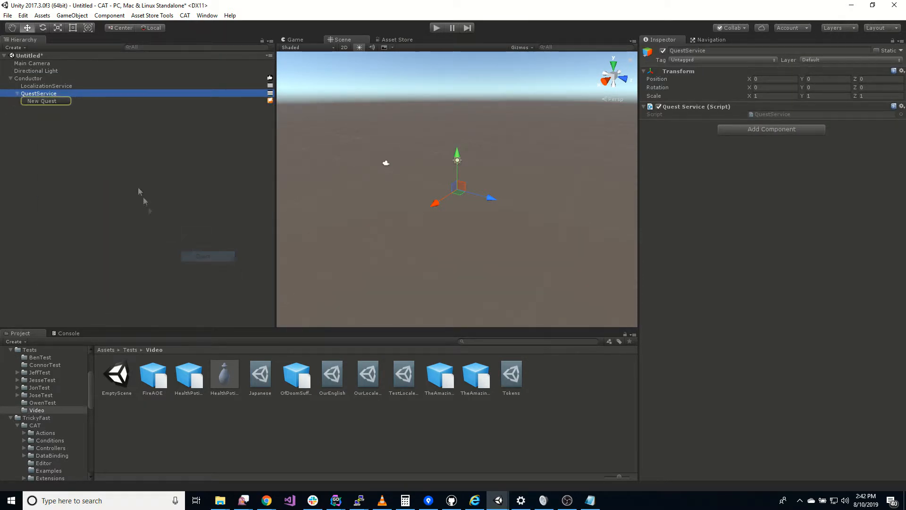
Create a quest_name key in the en locale from New Quest's Quest Name string picker.
left_click(45, 103)
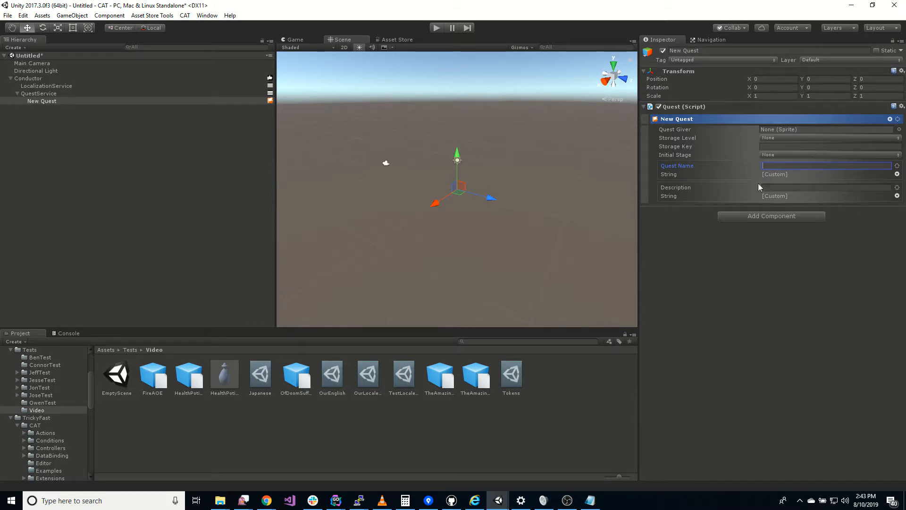
left_click(897, 175)
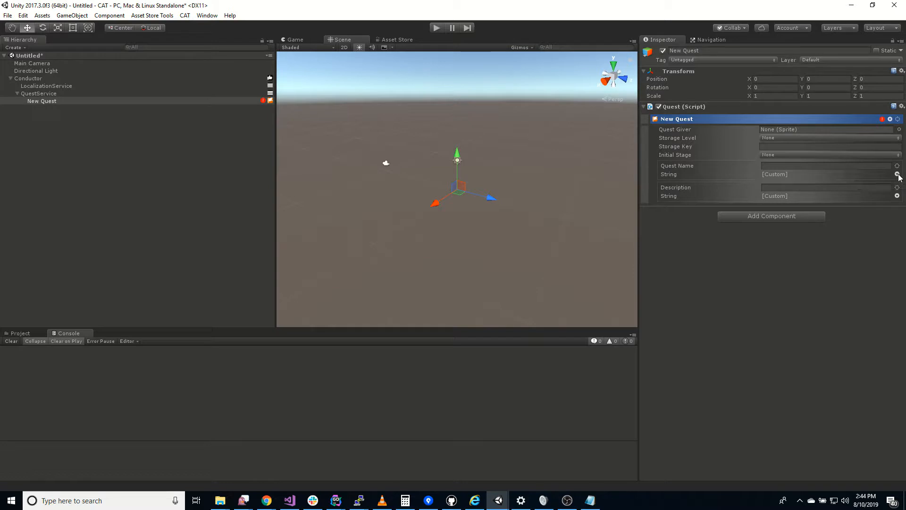
left_click(897, 174)
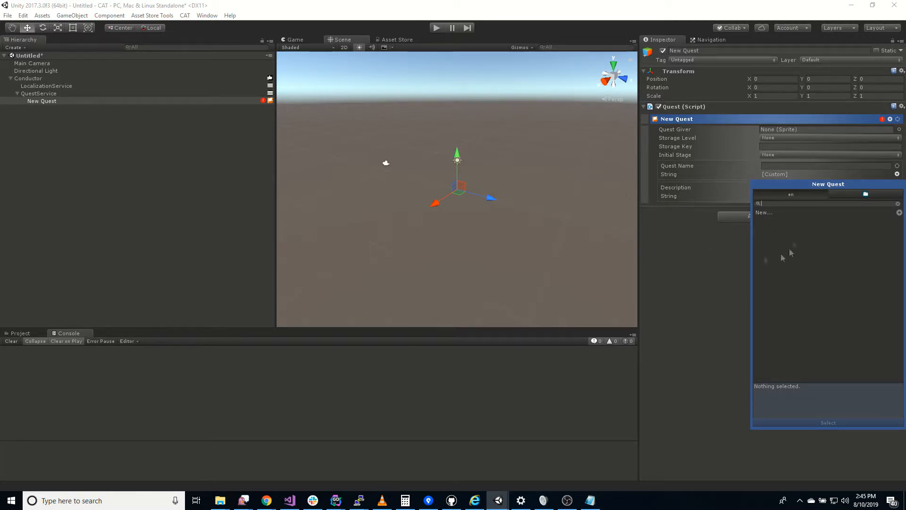
left_click(773, 213)
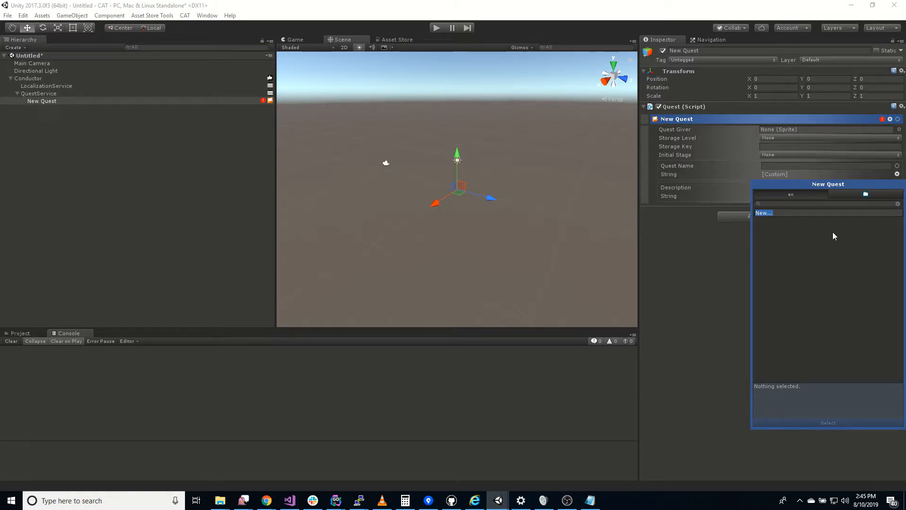
type("quest_name")
key("Return")
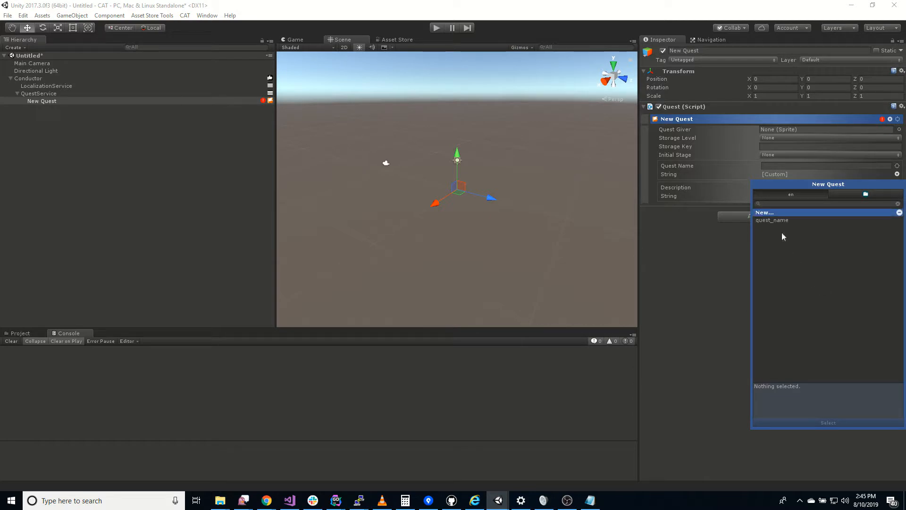
Give the quest_name key the text "The Amazing Quest" and assign it as the quest's name.
left_click(783, 220)
left_click(821, 391)
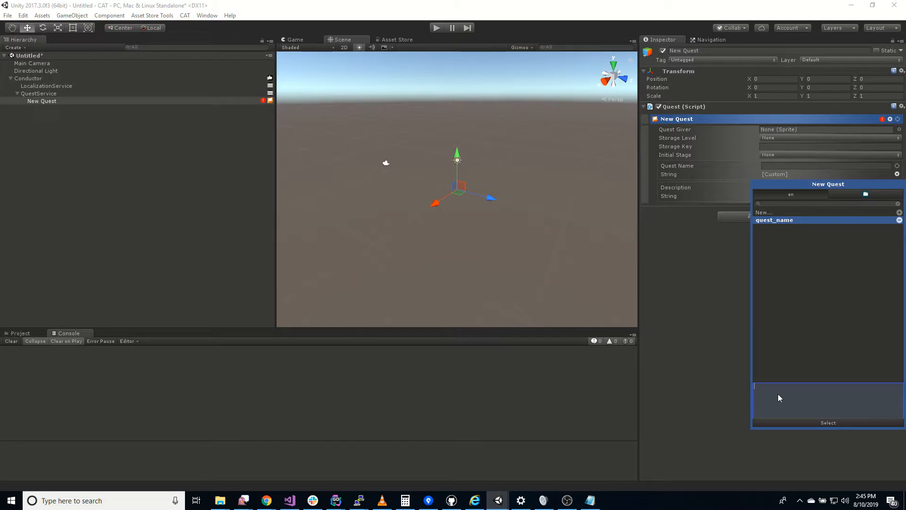
type("The Amazing Quest")
left_click(801, 324)
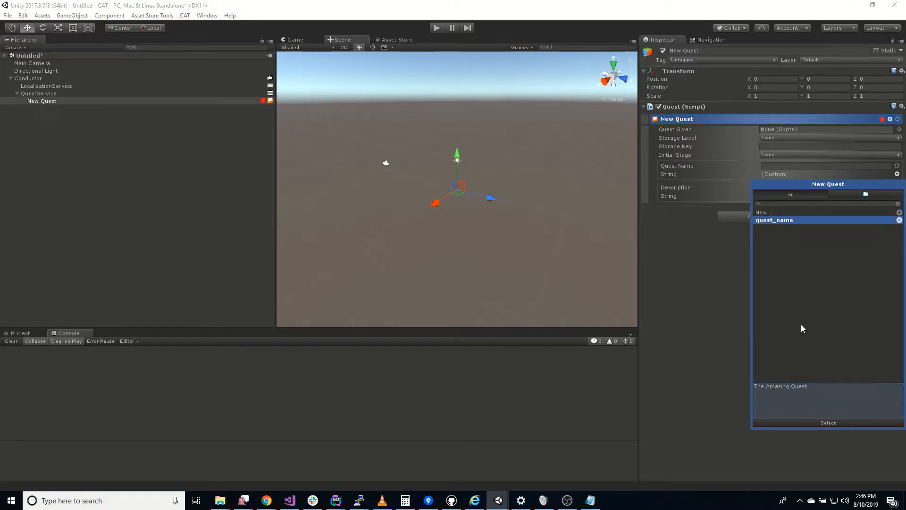
left_click(828, 423)
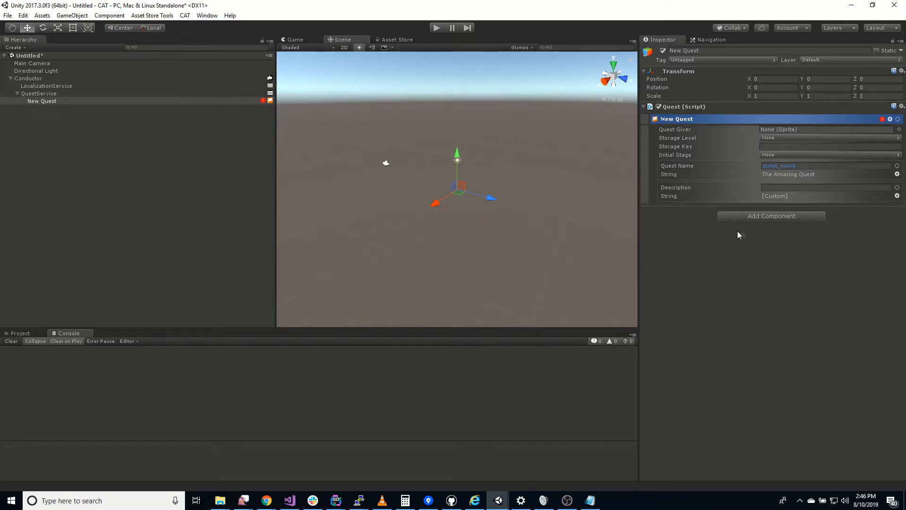
Create a levels/1/quest_description key in the en locale from the quest's Description string picker.
left_click(898, 196)
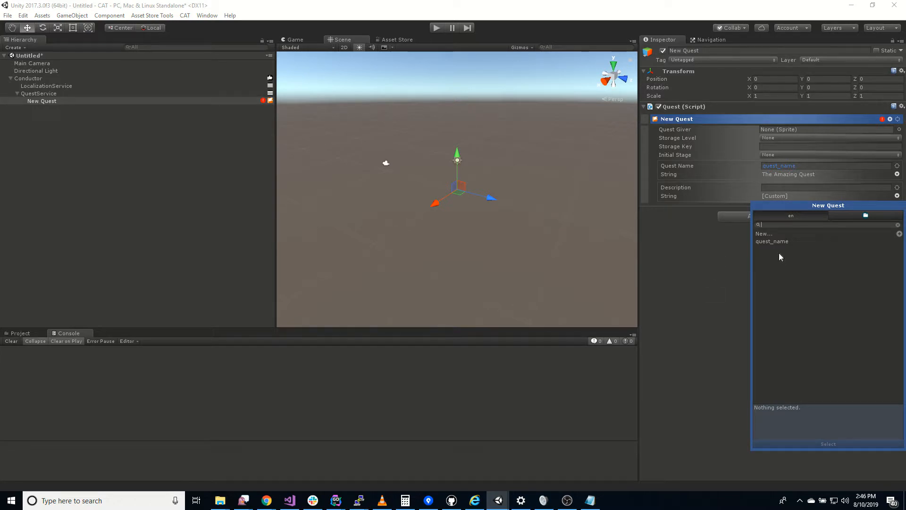
left_click(765, 235)
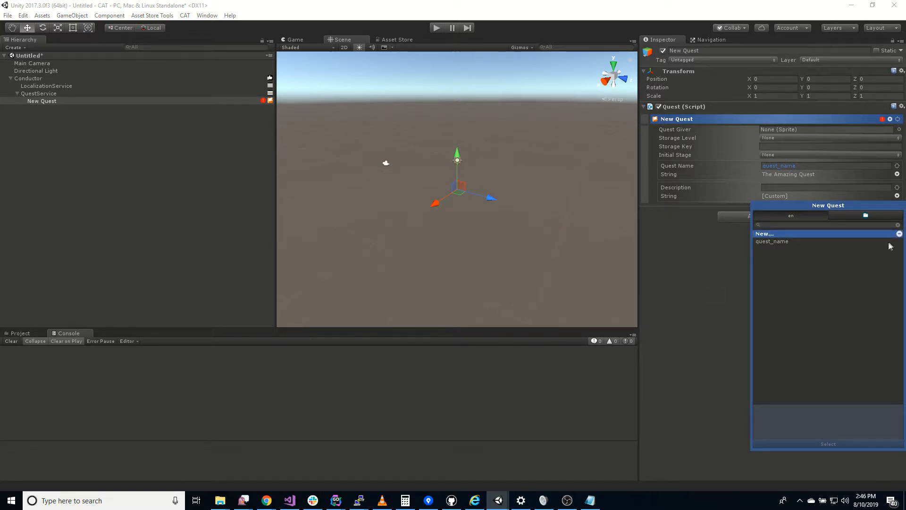
type("our/")
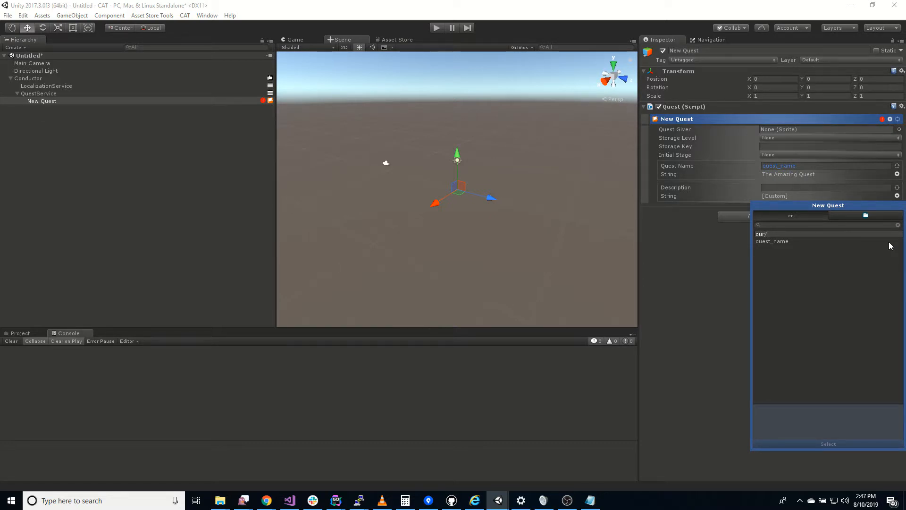
key("BackSpace")
key("BackSpace")
key("BackSpace")
key("BackSpace")
type("level1/")
key("BackSpace")
key("BackSpace")
type("s/2")
key("BackSpace")
type("1/quest_descrit")
key("BackSpace")
key("BackSpace")
type("iption")
key("Return")
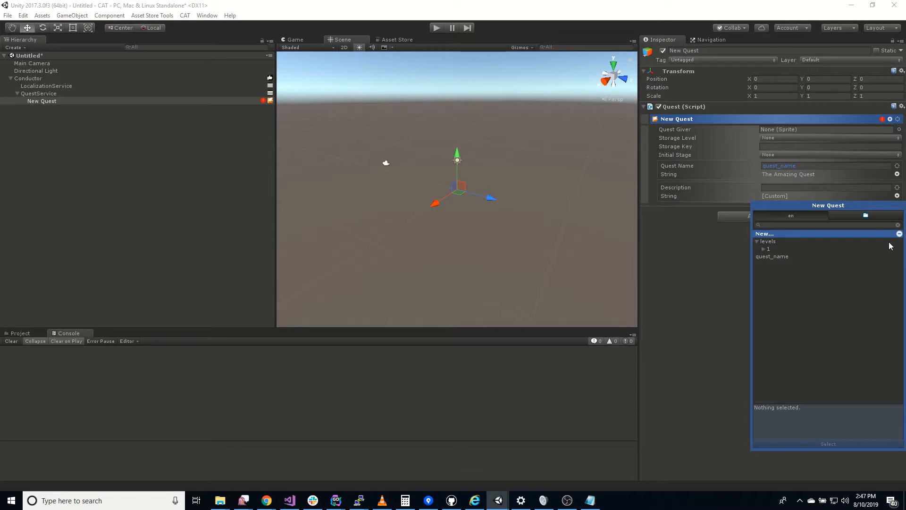
Set the English text of levels/1/quest_description to "Go on an amazing quest and do things.".
left_click(763, 249)
left_click(795, 257)
left_click(824, 419)
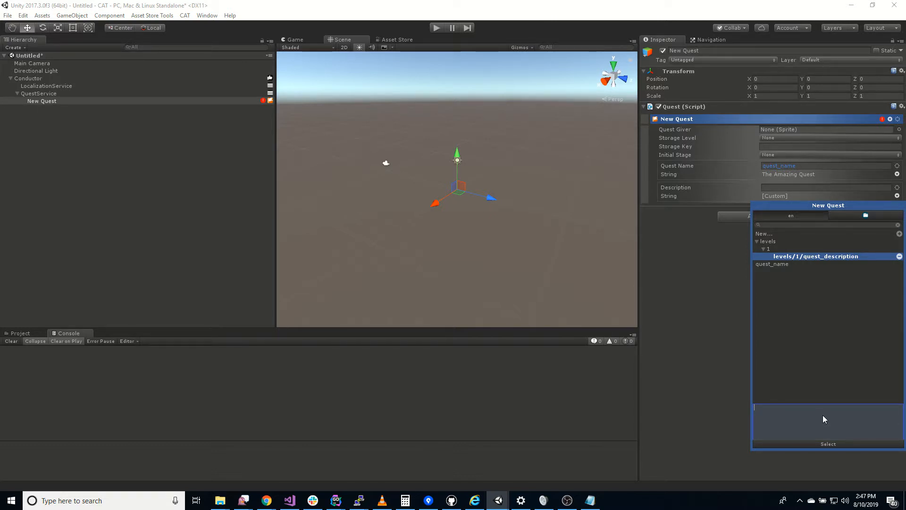
type("You go ona")
key("ctrl+a")
type("Go on an amazing quest and do thisngs.")
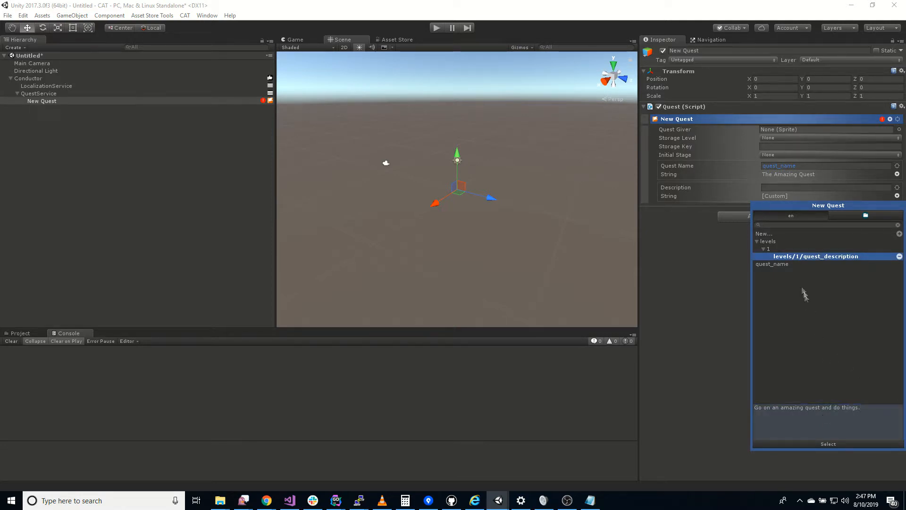
Rename the quest_name key to levels/1/quest_name so it is grouped with the description key.
left_click(777, 265)
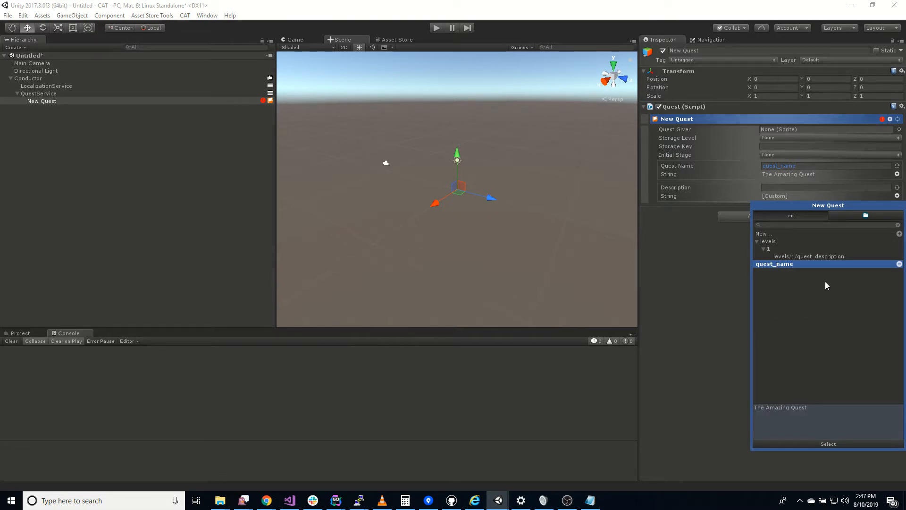
left_click(778, 264)
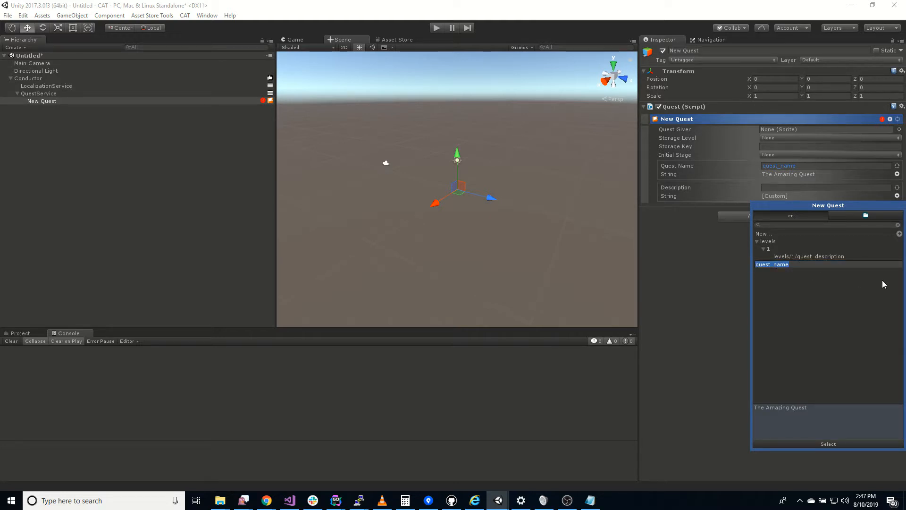
key("Home")
type("levels/1/")
key("Return")
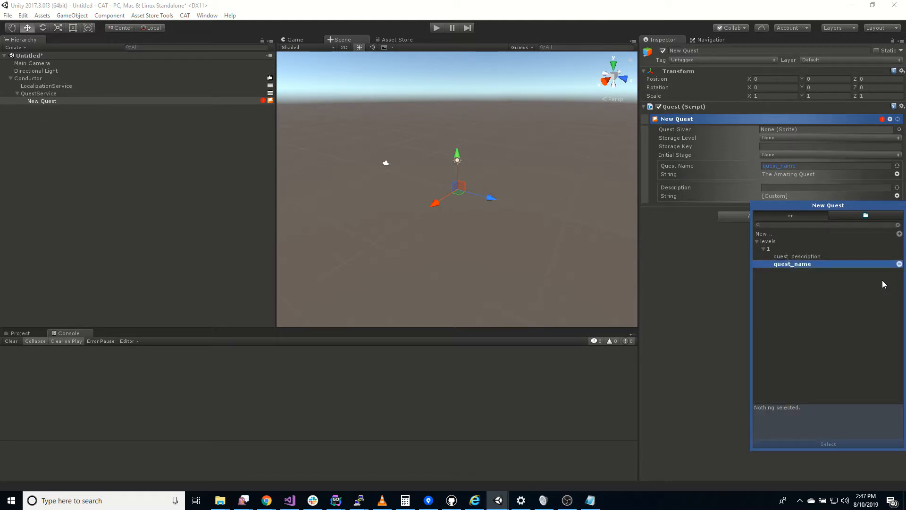
Assign the levels/1/quest_description key to the quest's Description.
left_click(803, 257)
left_click(802, 264)
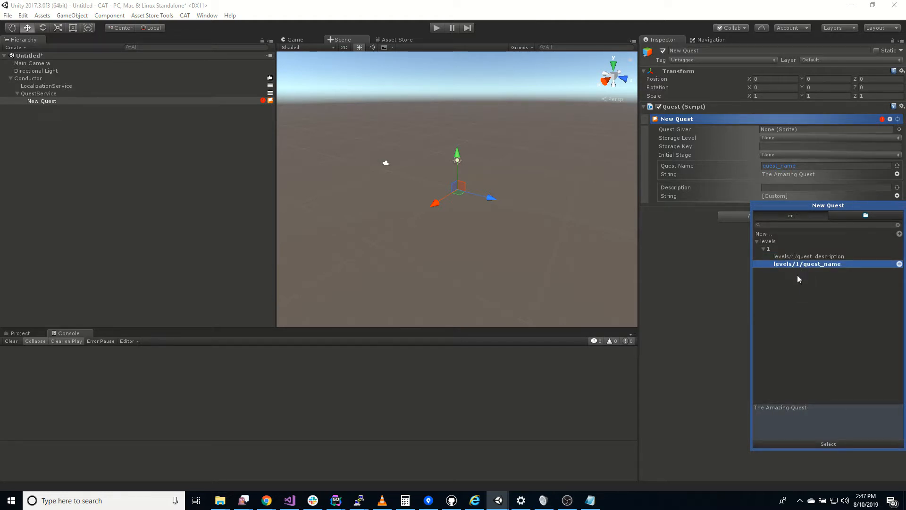
left_click(796, 256)
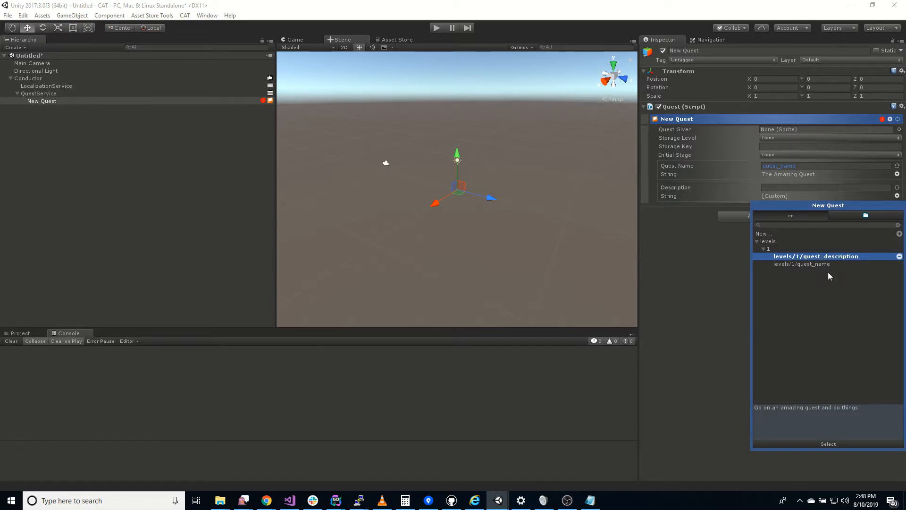
left_click(843, 445)
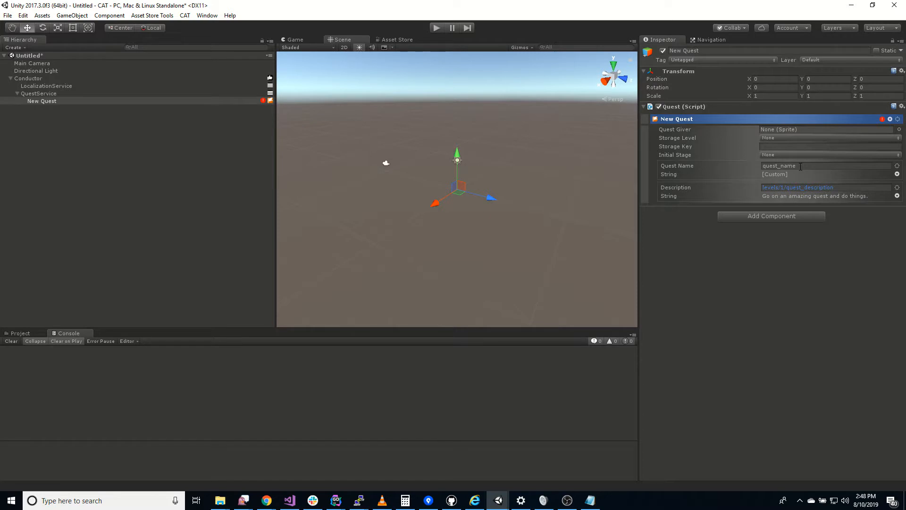
Reassign the quest's Quest Name to the levels/1/quest_name key.
left_click(897, 174)
left_click(762, 226)
left_click(803, 241)
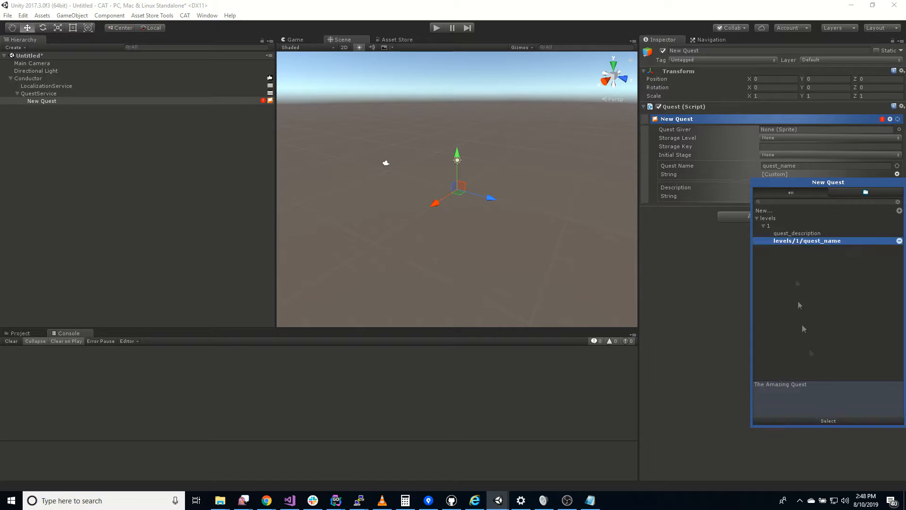
left_click(842, 419)
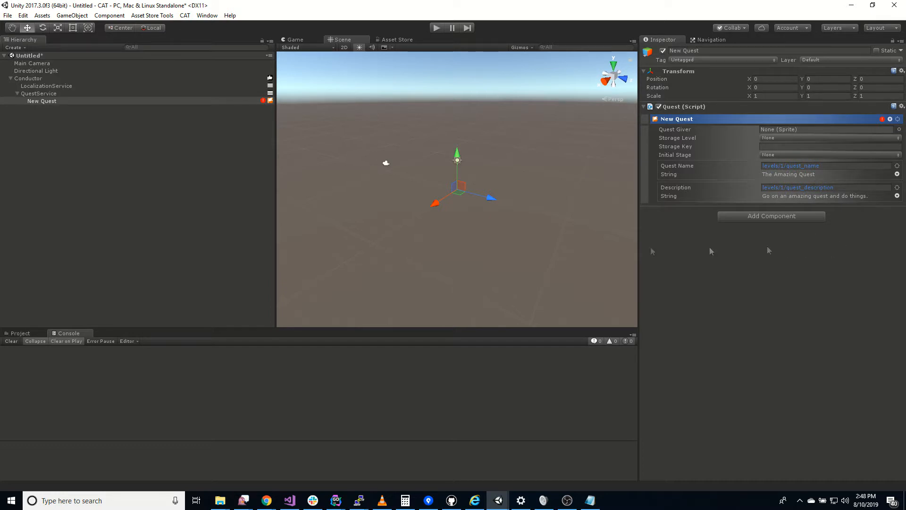
Create a CAT Locale asset named OurJapanese in the project's Video folder.
left_click(11, 330)
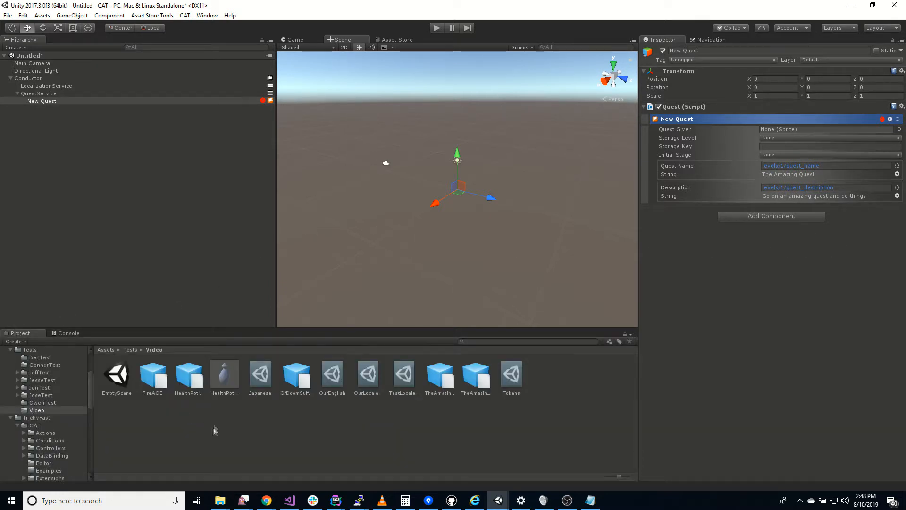
left_click(236, 415)
right_click(242, 406)
mouse_move(294, 212)
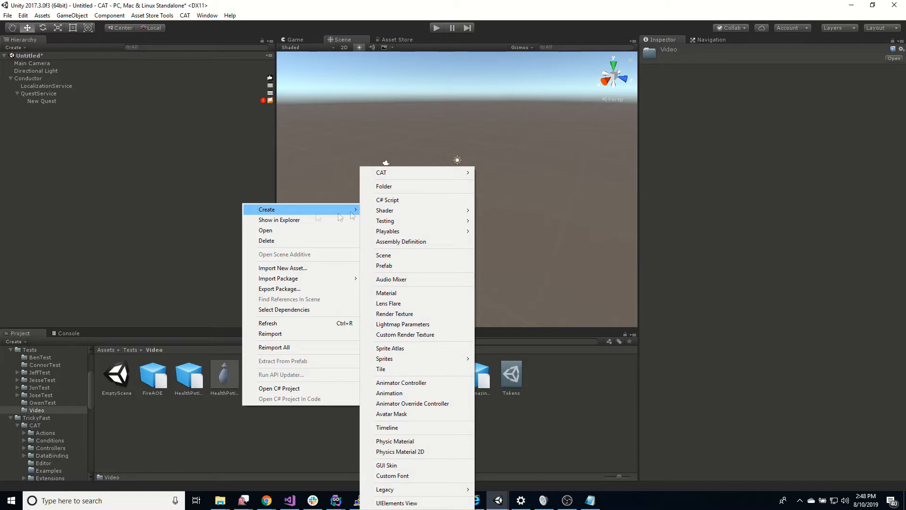
mouse_move(467, 174)
left_click(522, 206)
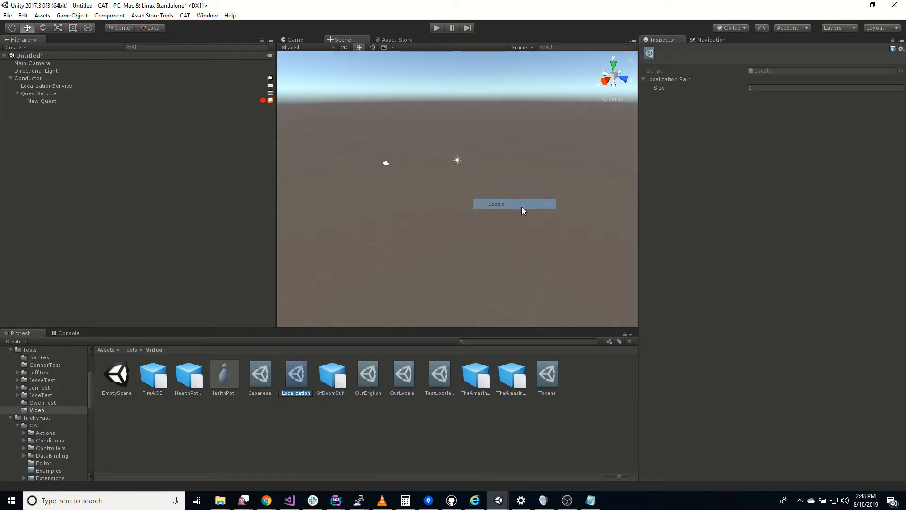
type("OurJapanes")
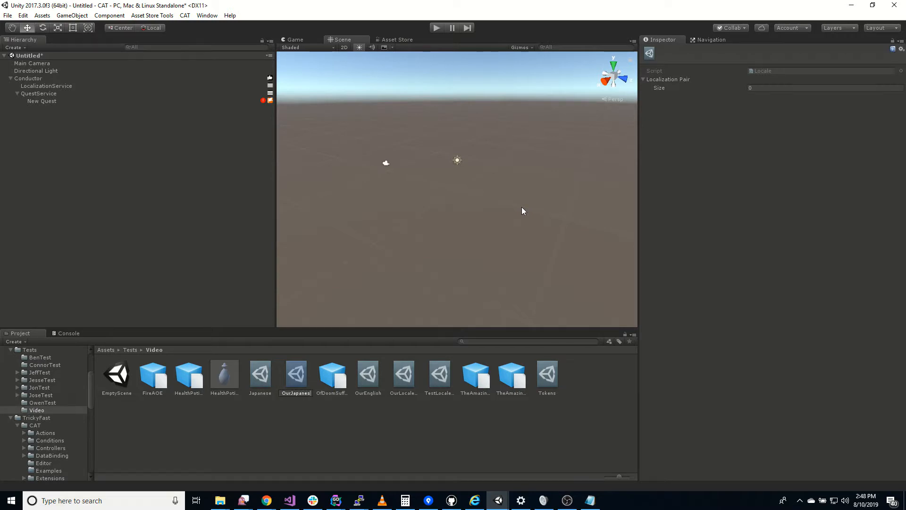
type("e")
key("Return")
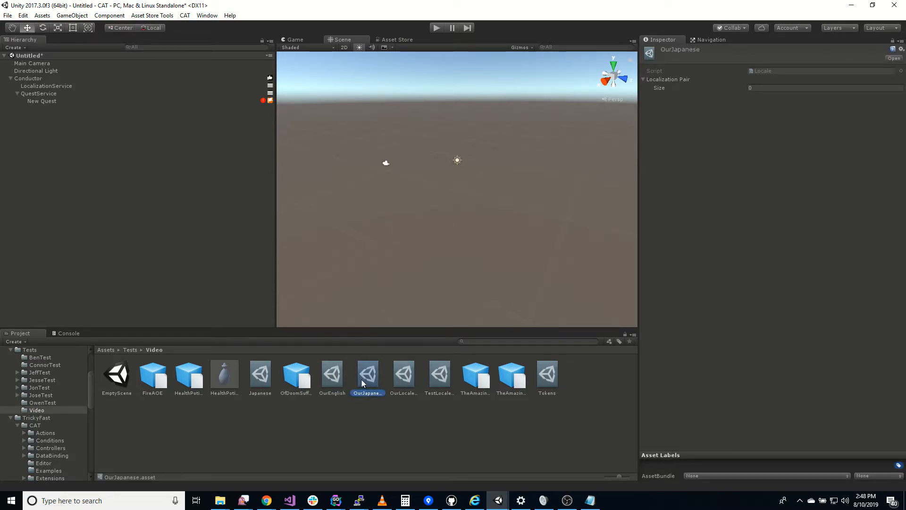
Set OurLocaleCollection's Localization Pair size to 2.
left_click(403, 380)
left_click(750, 88)
type("2")
key("Return")
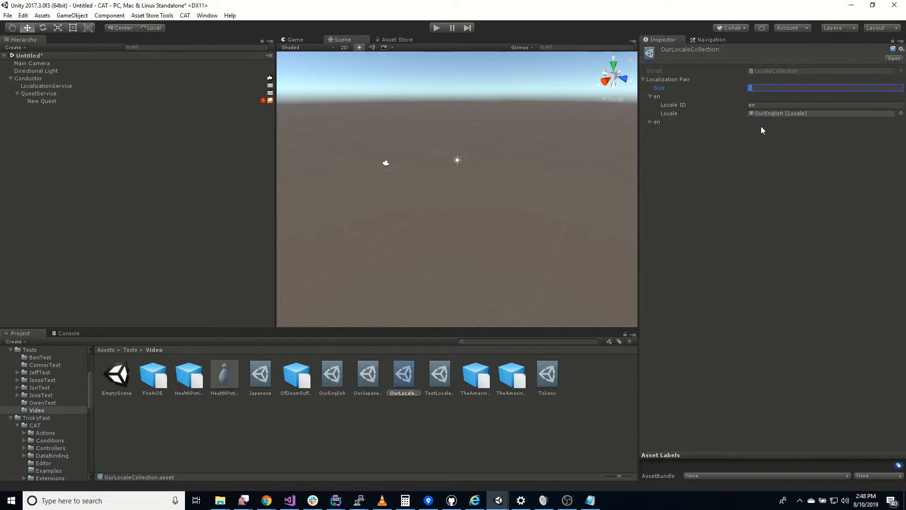
Give the collection's second entry the locale ID jp and assign OurJapanese as its locale.
left_click(650, 122)
left_click(696, 126)
type("jp")
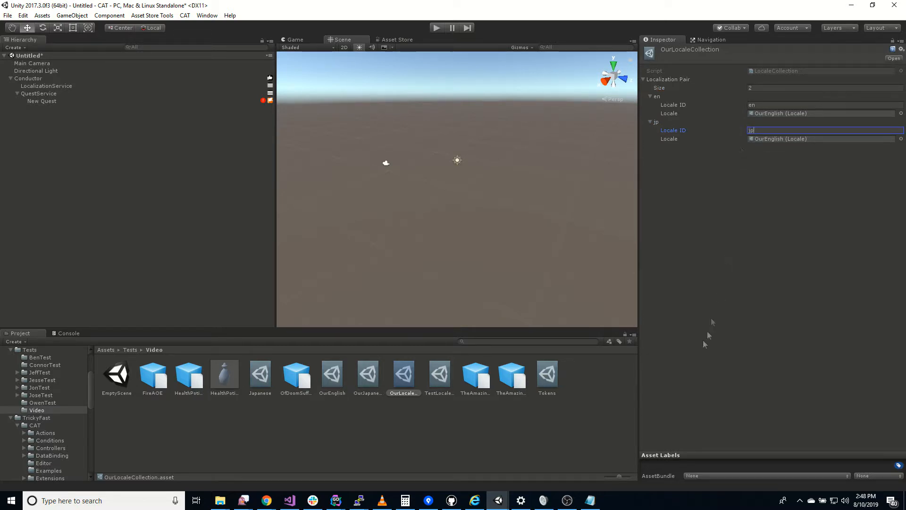
left_click_drag(368, 374, 783, 138)
left_click(737, 247)
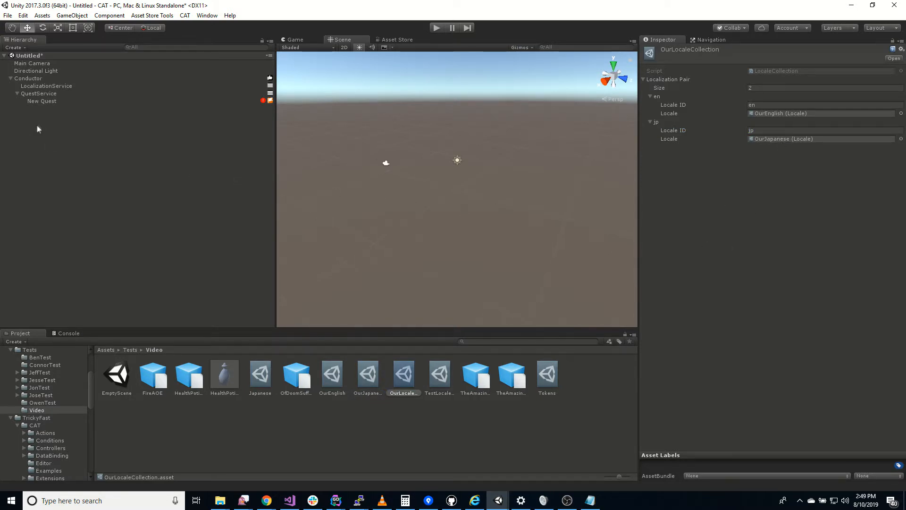
Create a levels/1/quest_name key in the jp locale from New Quest's Quest Name string picker.
left_click(52, 86)
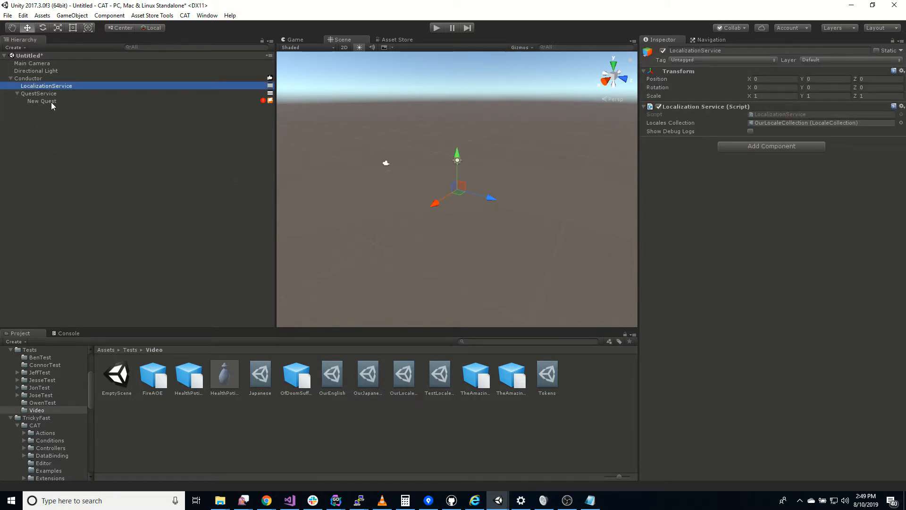
left_click(53, 101)
left_click(897, 174)
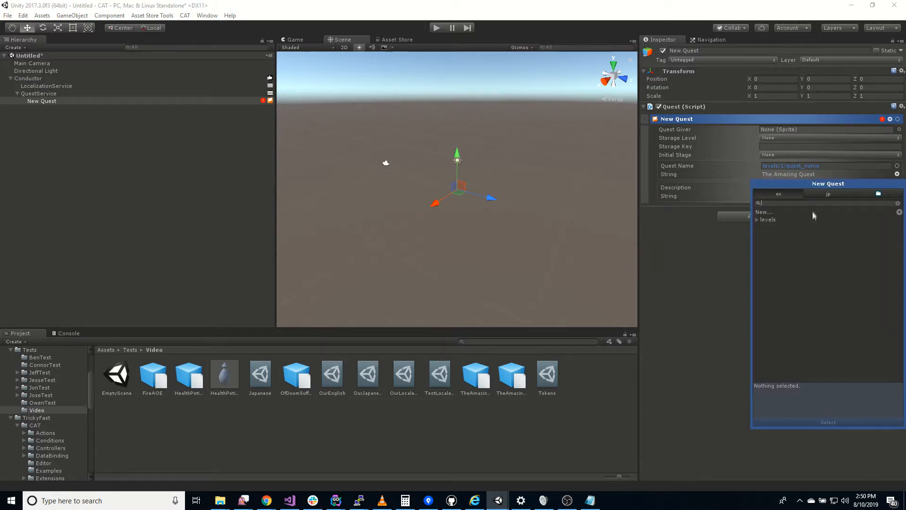
left_click(832, 193)
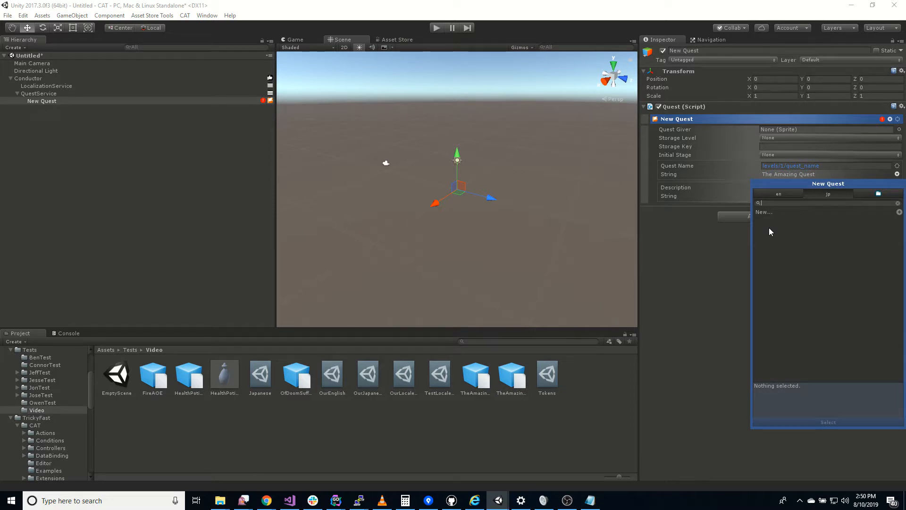
left_click(778, 194)
left_click(824, 193)
left_click(762, 212)
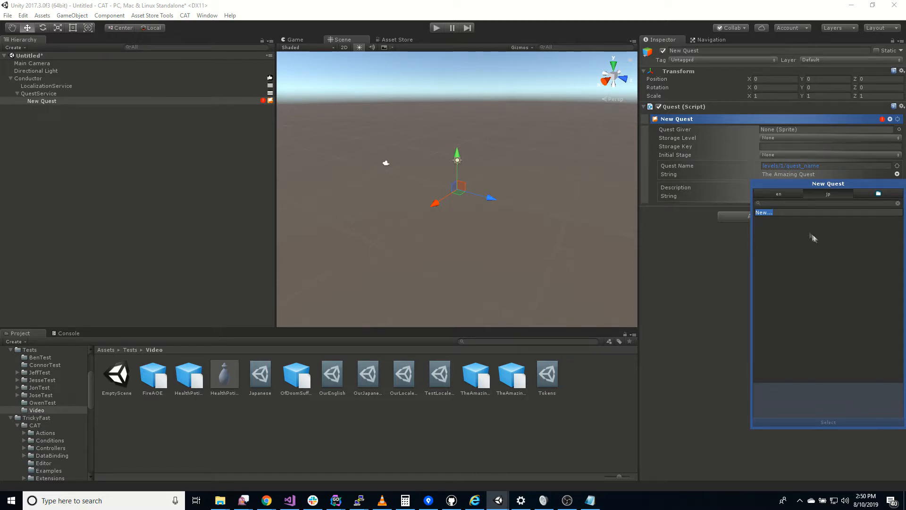
type("levels/1/questi")
key("BackSpace")
type("_name")
key("Return")
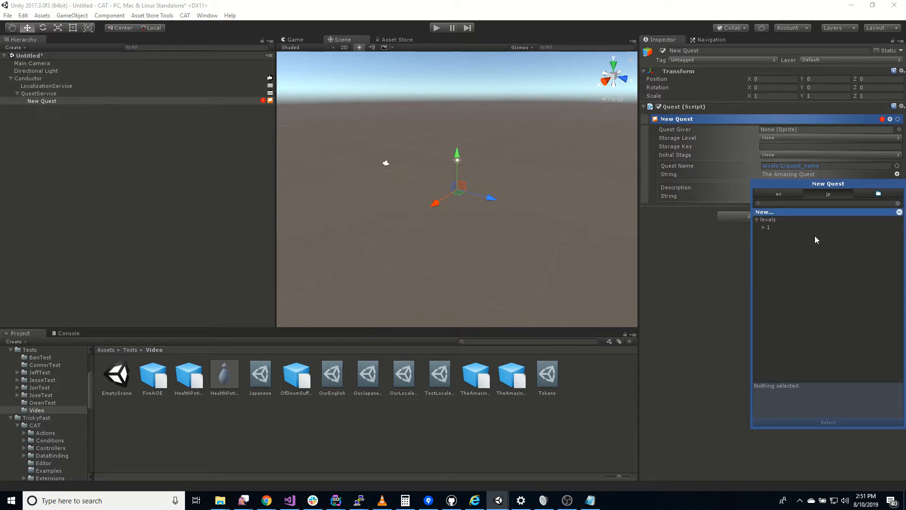
Set the jp text of the levels/1/quest_name key to "Japanese quest name".
left_click(763, 227)
left_click(791, 236)
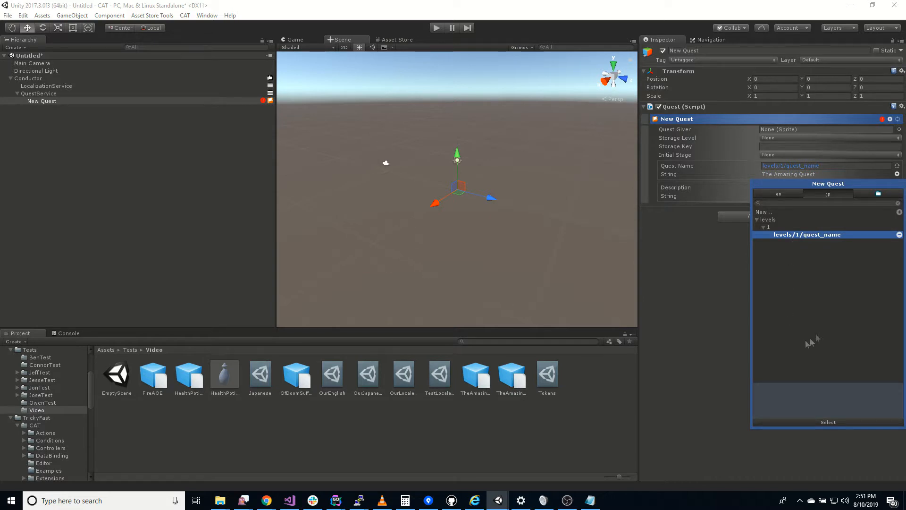
left_click(841, 405)
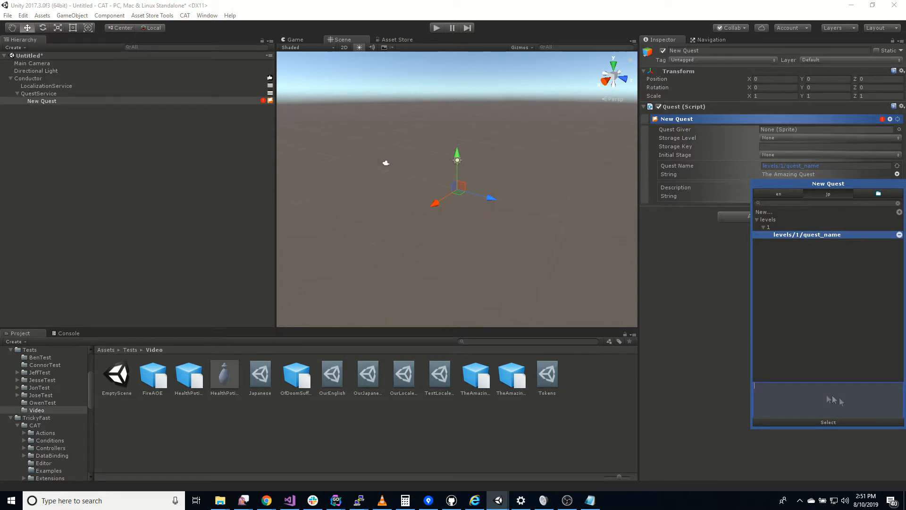
type("Japanese quest name")
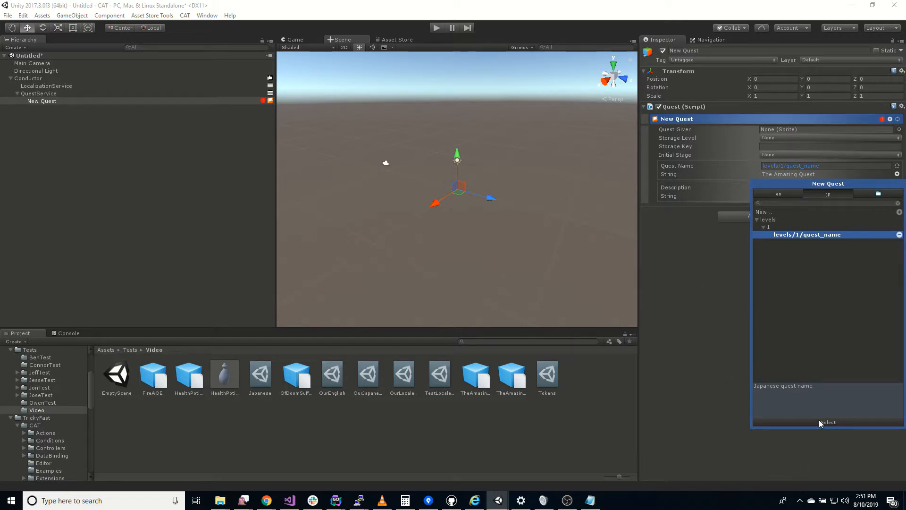
left_click(844, 422)
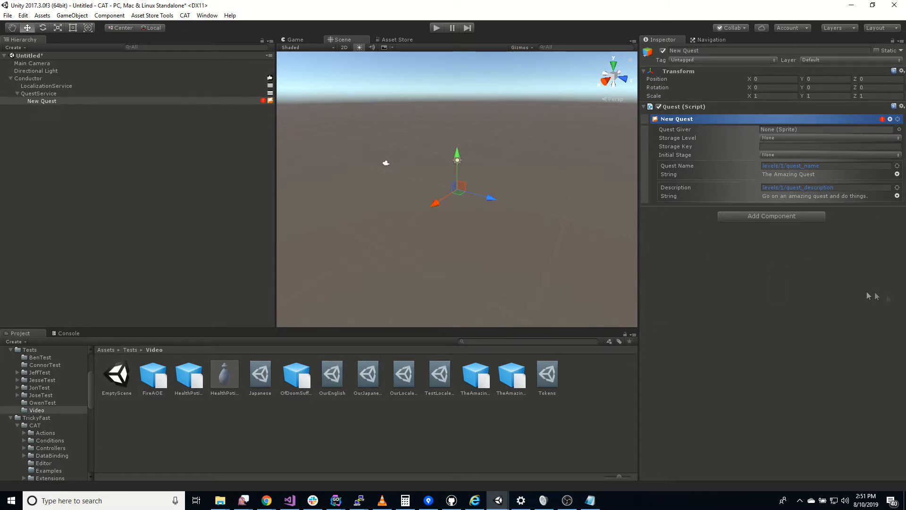
Create a levels/1/quest_description key in the jp locale from New Quest's Description string picker.
left_click(897, 196)
left_click(827, 215)
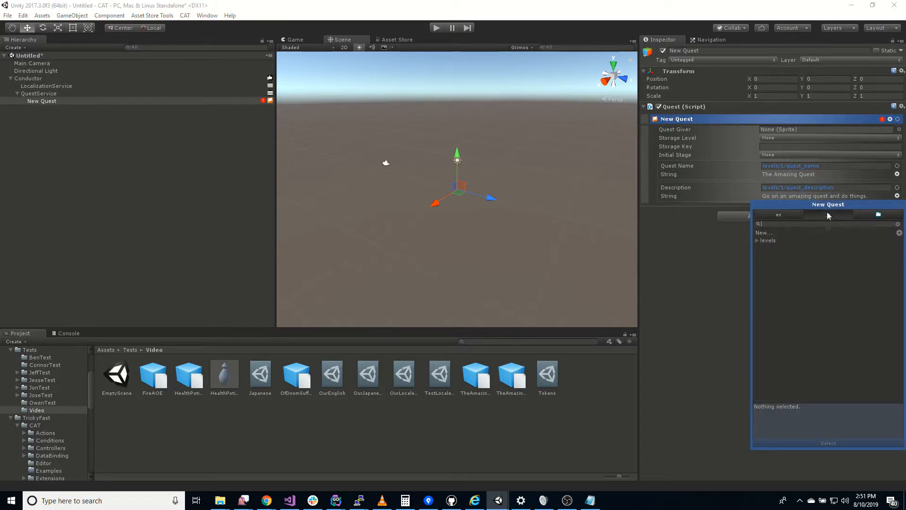
left_click(758, 240)
left_click(763, 248)
left_click(771, 234)
left_click(771, 235)
type("levels/1/quest_description")
key("Return")
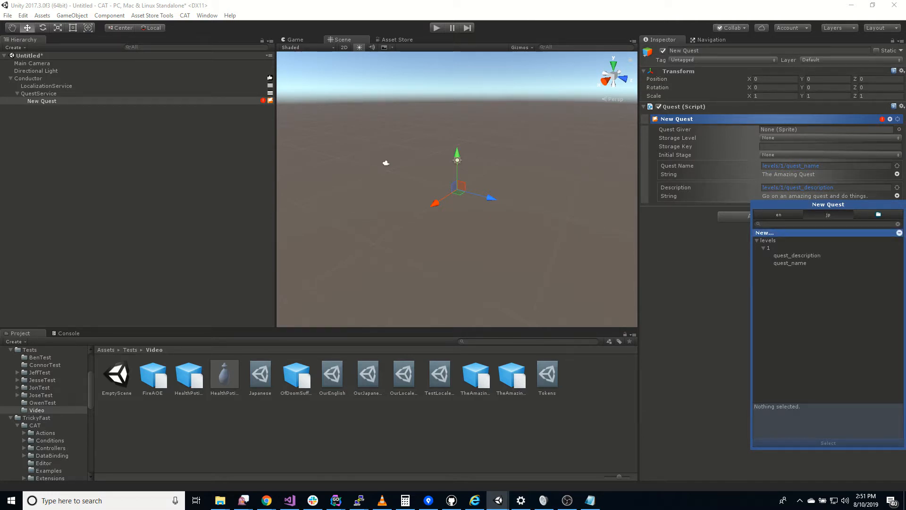
Set the jp text of the levels/1/quest_description key to "Japanese description".
left_click(813, 432)
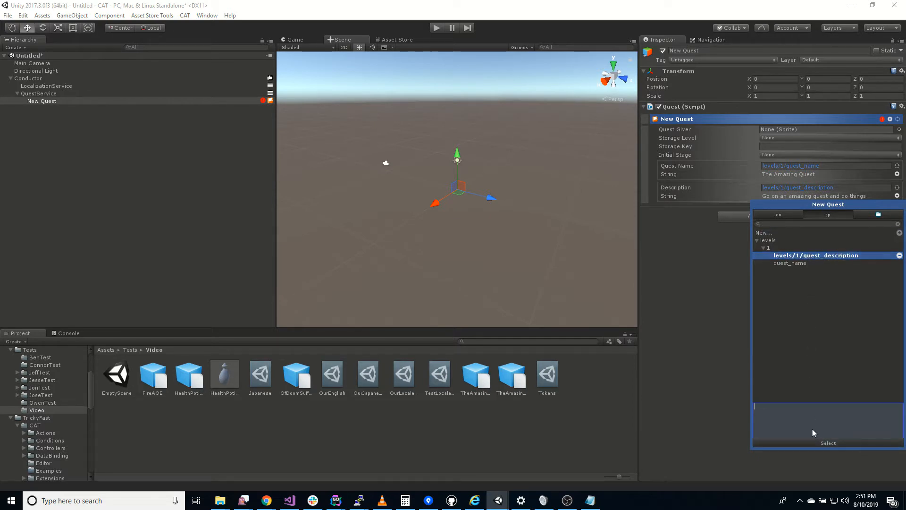
type("Japaness")
key("BackSpace")
type("e description")
left_click(826, 442)
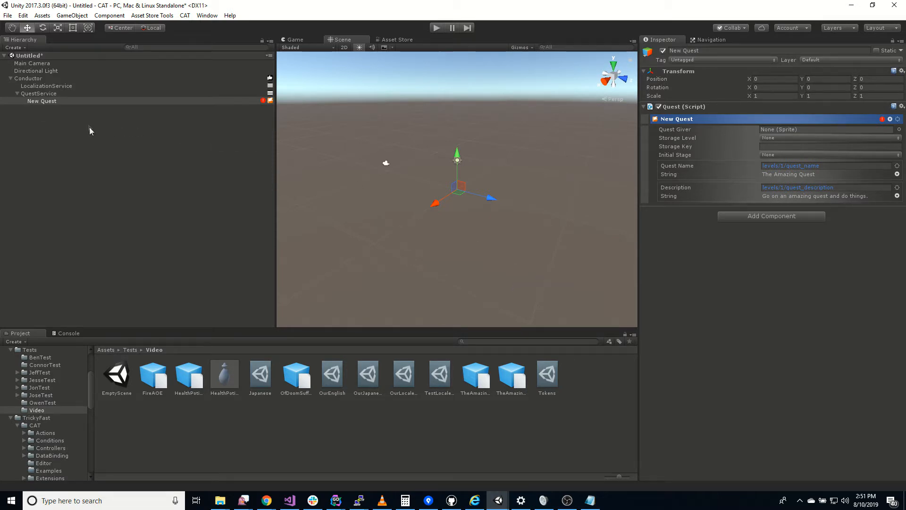
Rename the New Quest object under QuestService to OurQuest.
left_click(44, 102)
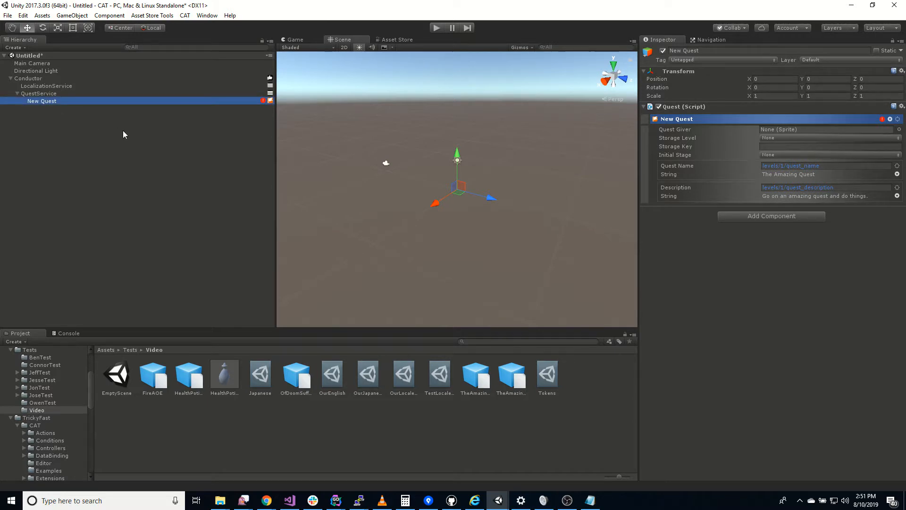
left_click(57, 101)
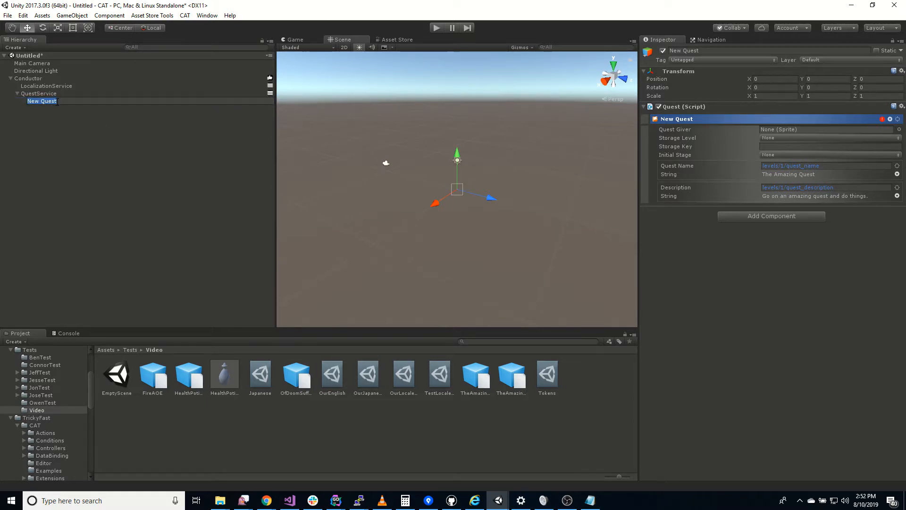
type("OurQ")
key("Return")
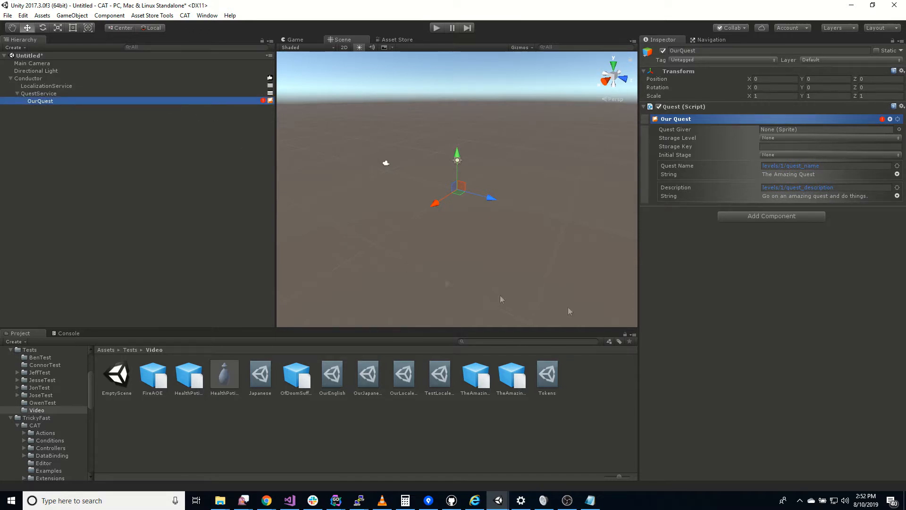
left_click(825, 348)
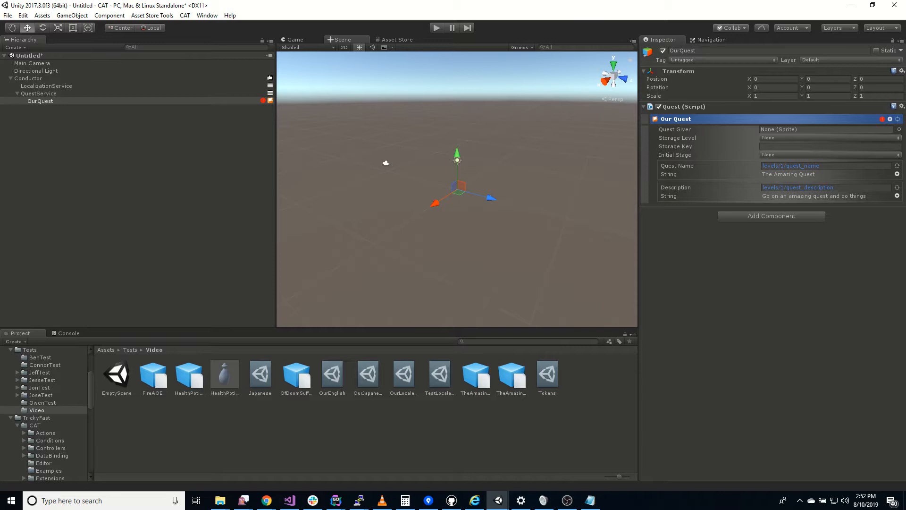
Add a UI Canvas at the root level of the scene.
right_click(80, 173)
left_click(29, 165)
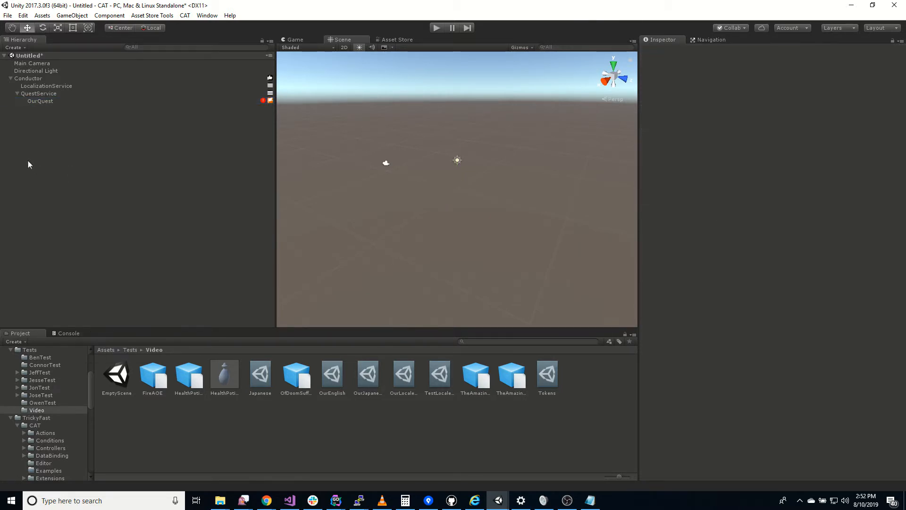
right_click(29, 162)
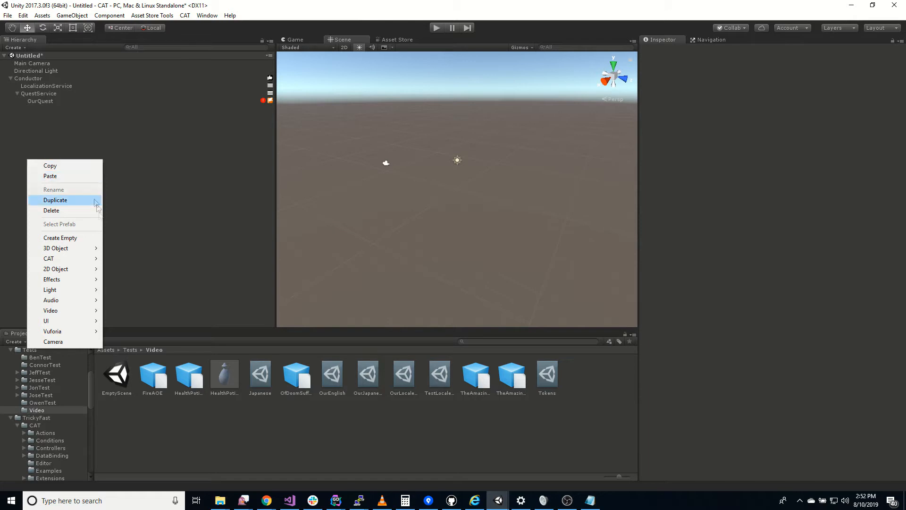
mouse_move(87, 326)
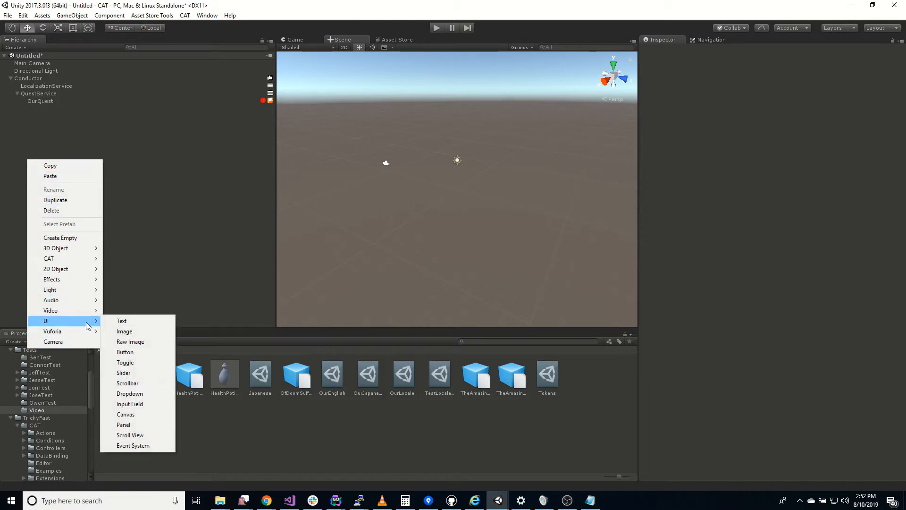
left_click(143, 415)
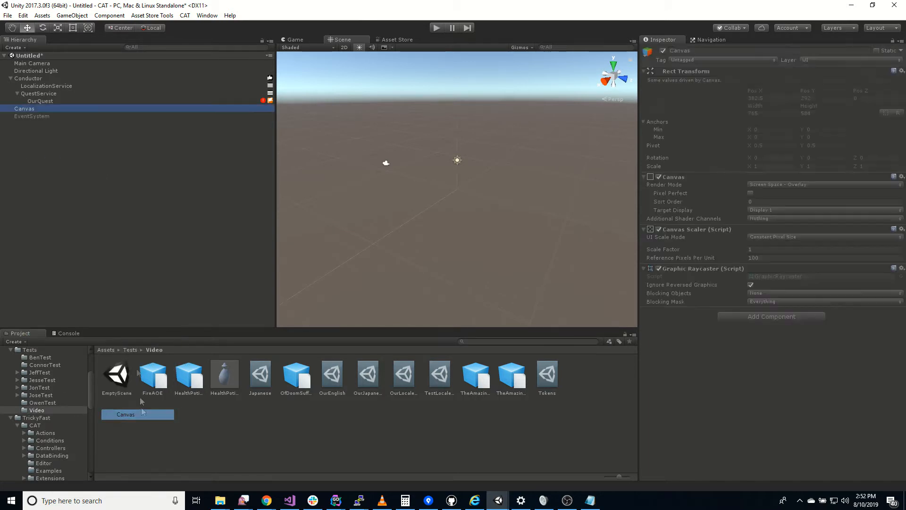
Add a UI button under the Canvas and rename it English.
right_click(39, 109)
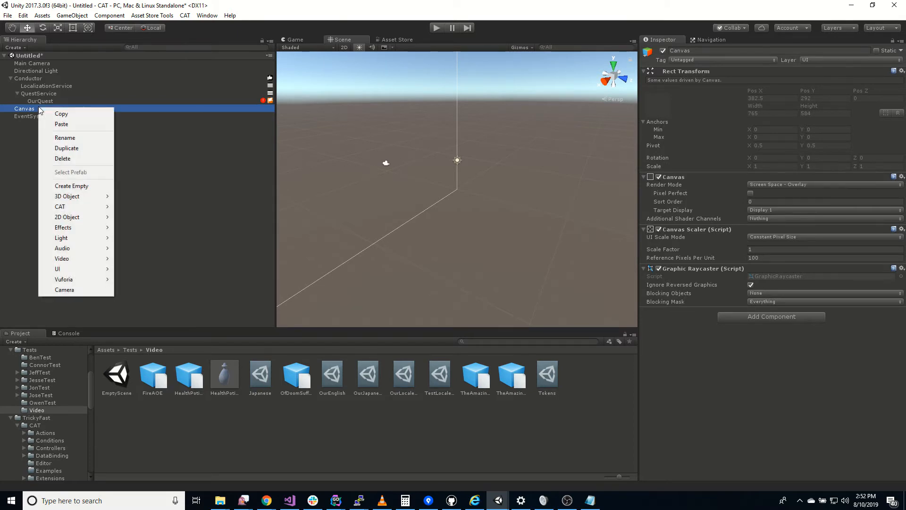
mouse_move(100, 276)
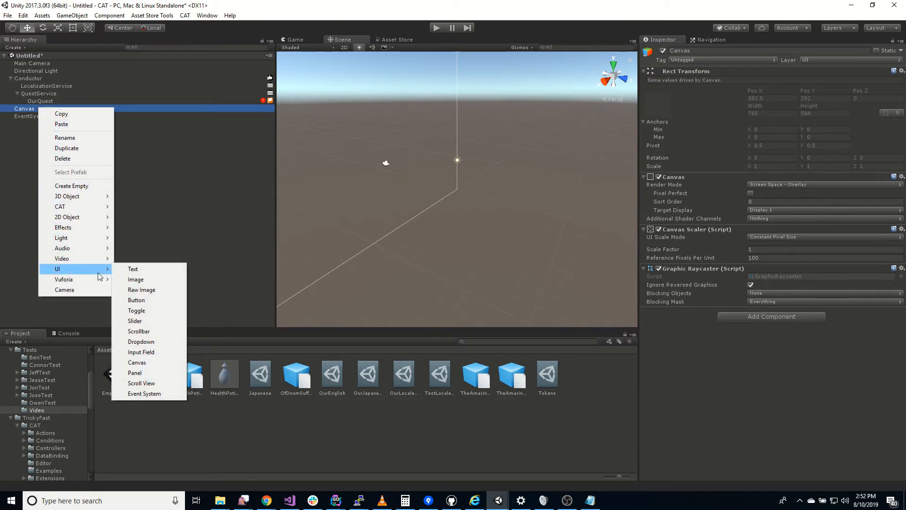
left_click(162, 302)
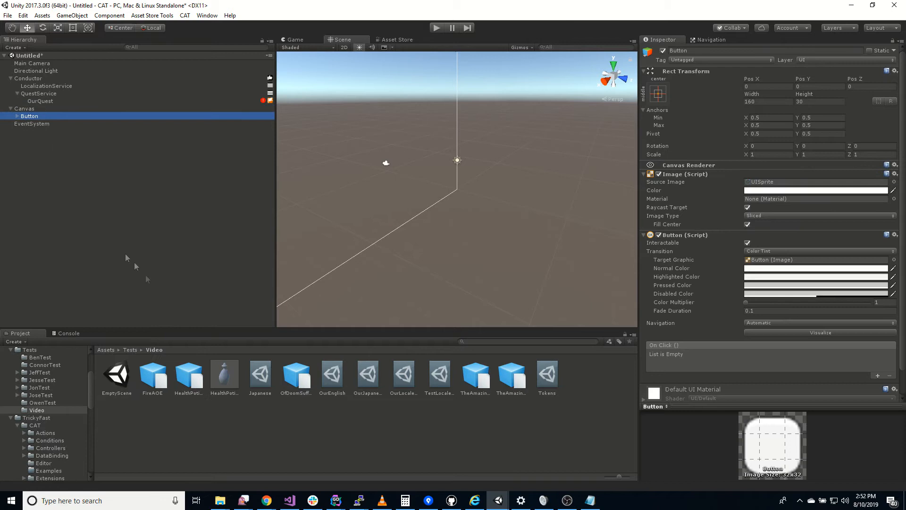
left_click(31, 119)
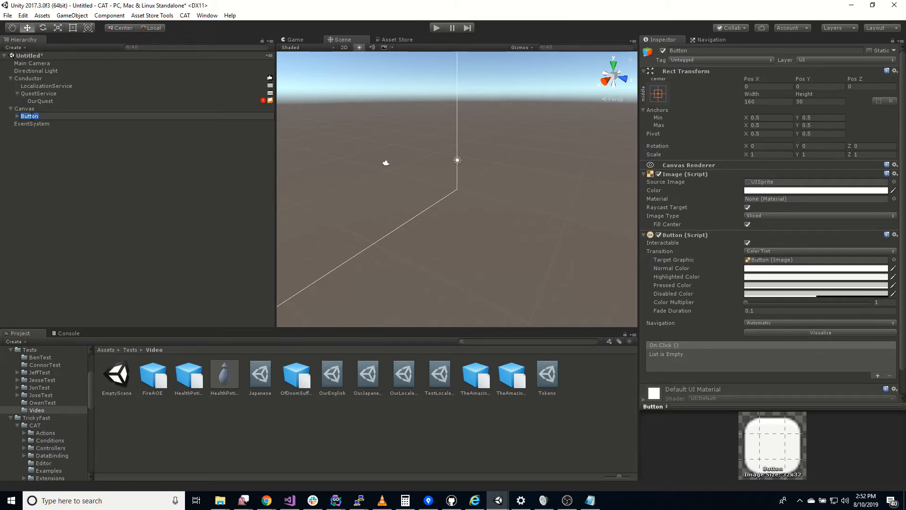
type("English")
key("Return")
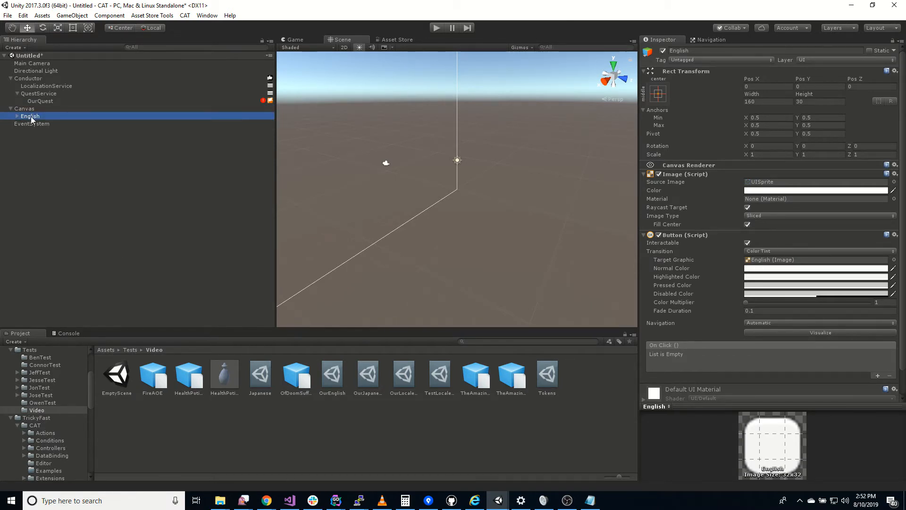
Set the English button's label text to English and switch the scene view to 2D.
left_click(17, 116)
left_click(34, 124)
left_click(684, 195)
type("Engli")
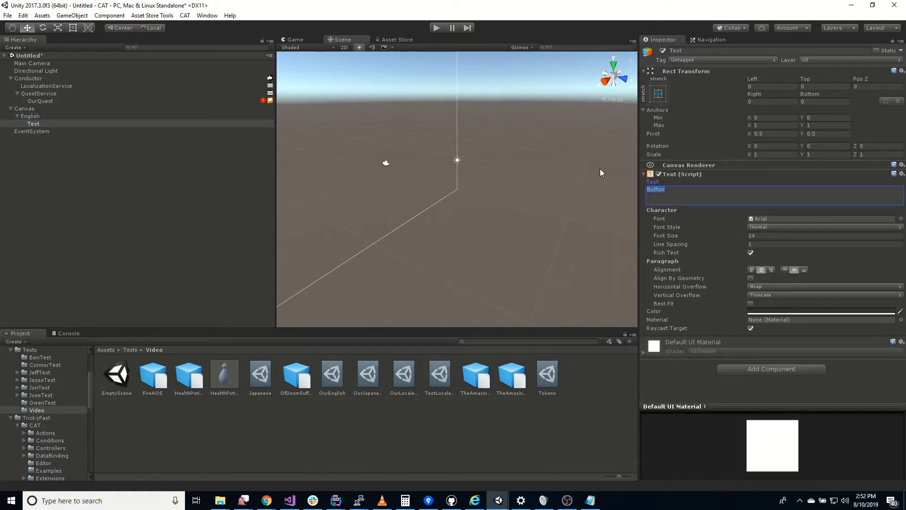
type("sh")
left_click(344, 47)
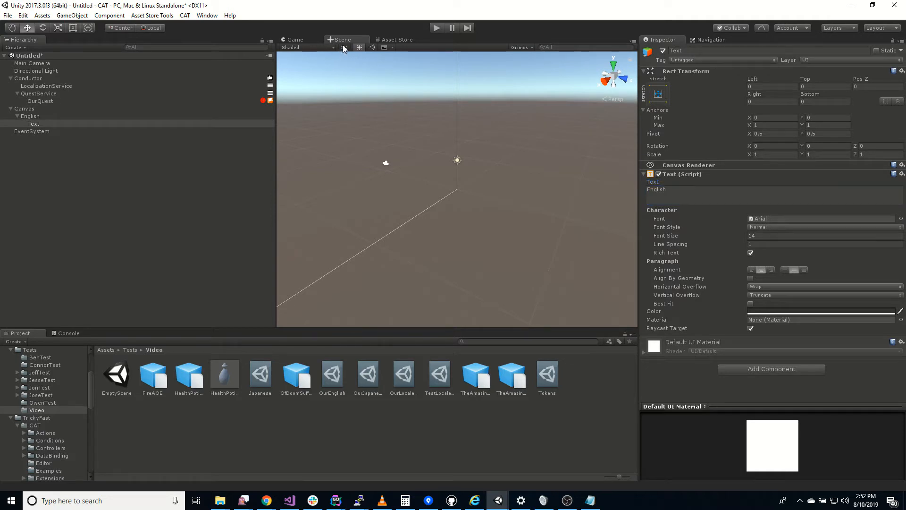
double_click(33, 124)
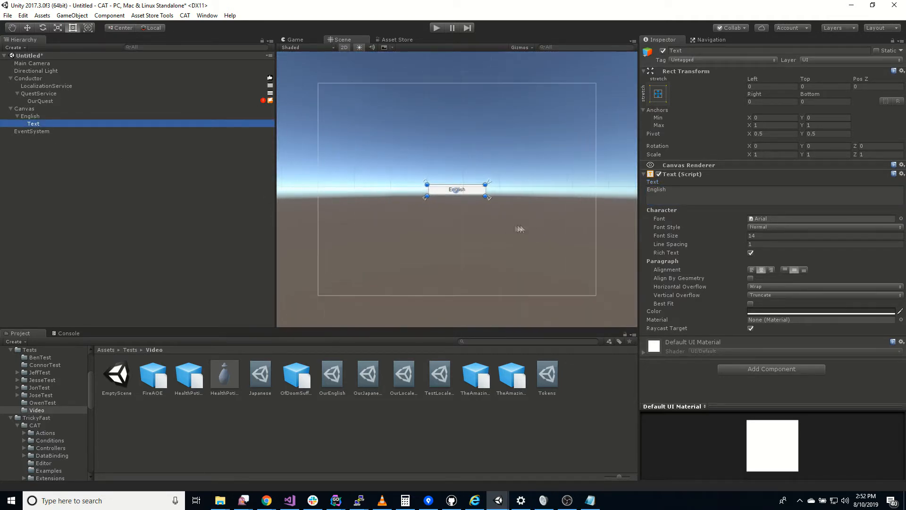
Add a State Machine component to the English button.
left_click(31, 116)
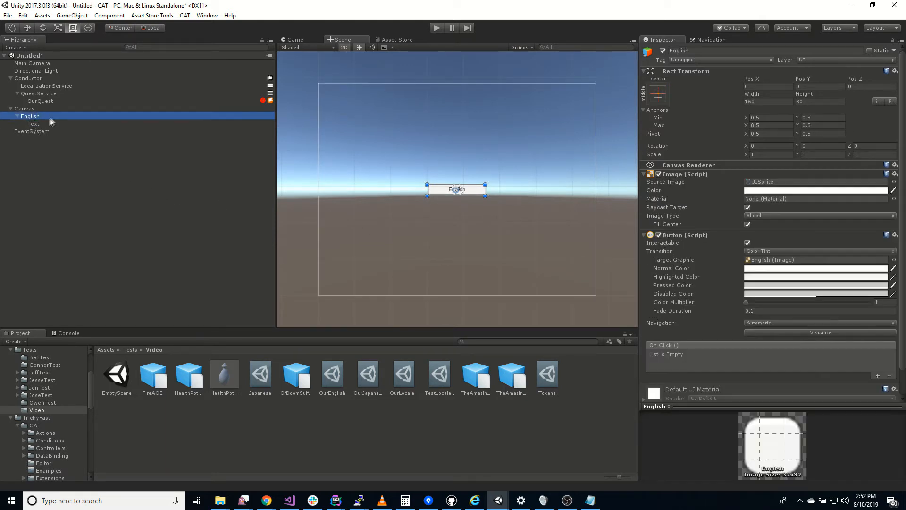
scroll(727, 358, "down", 2)
left_click(763, 386)
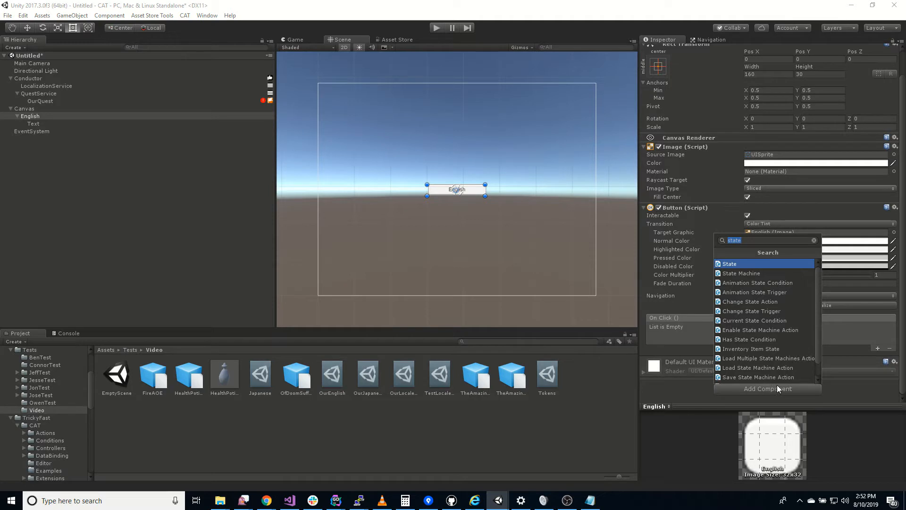
left_click(743, 273)
scroll(717, 310, "down", 3)
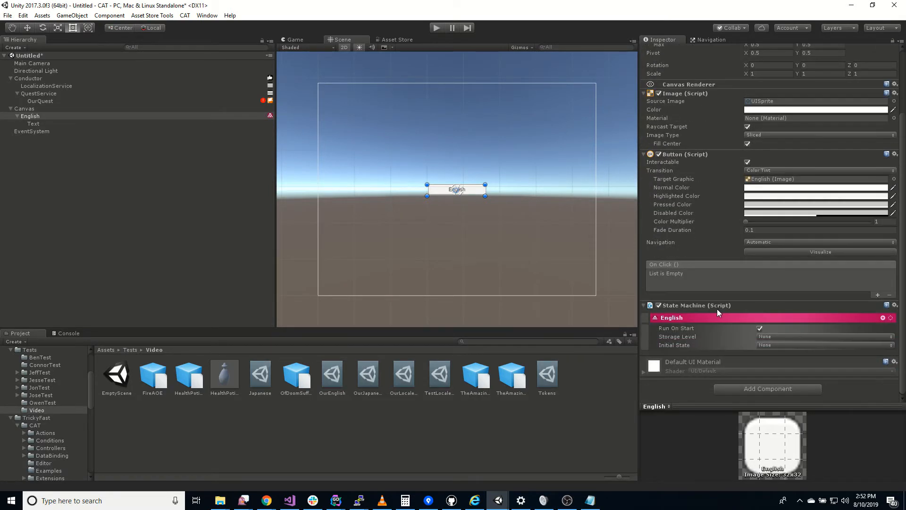
Add a UI Button trigger to the English button's state machine.
left_click(883, 317)
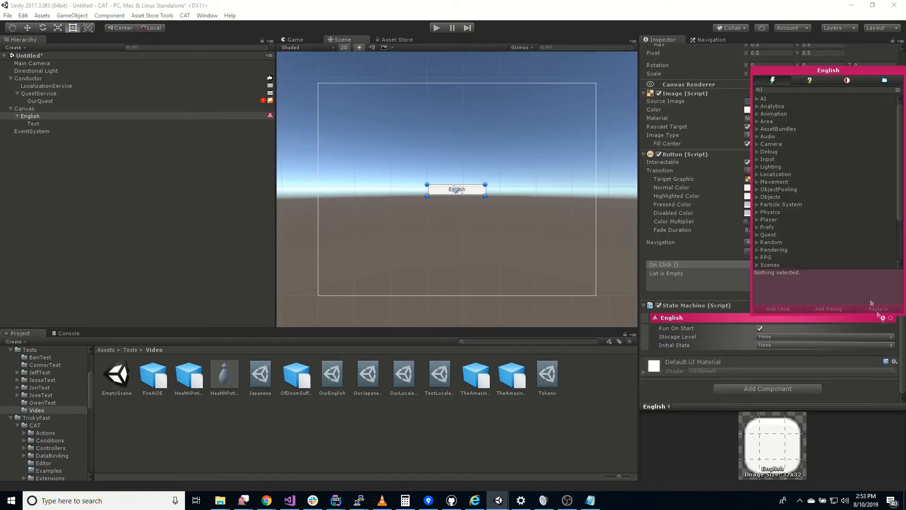
left_click(847, 81)
type("bu")
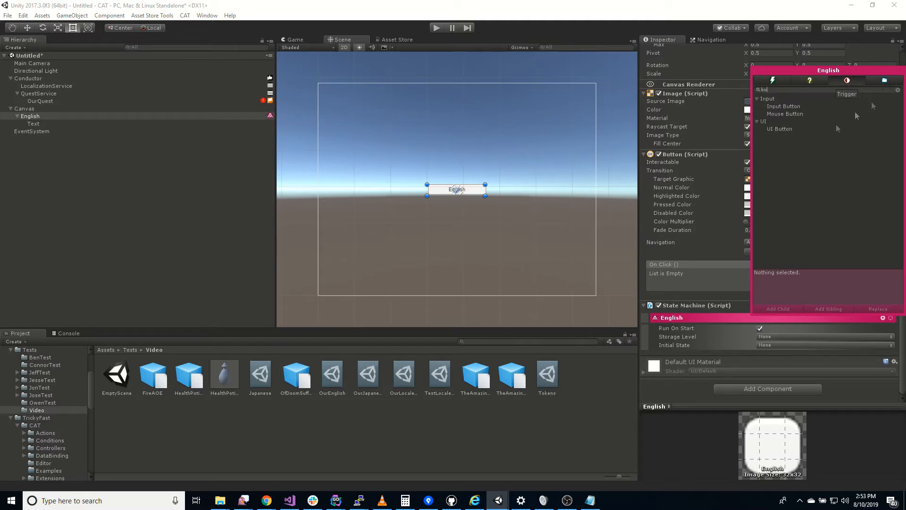
double_click(780, 129)
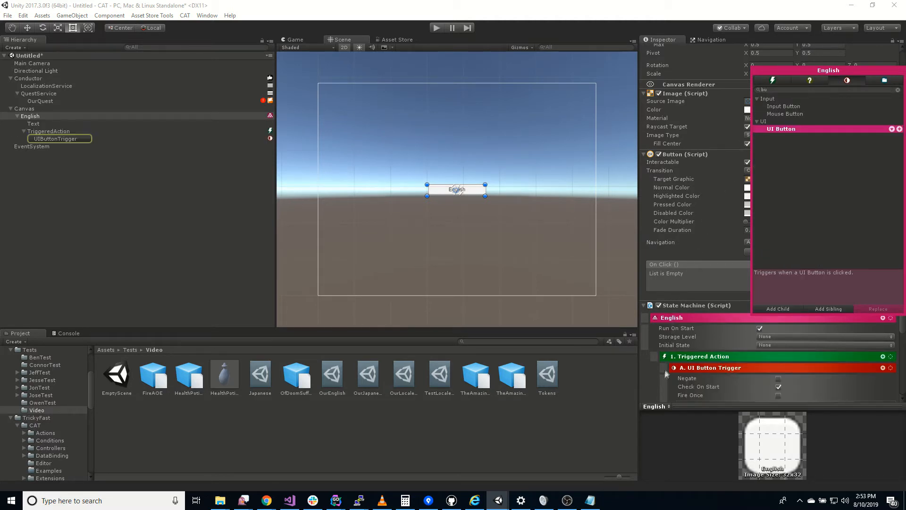
left_click(652, 379)
scroll(663, 372, "down", 3)
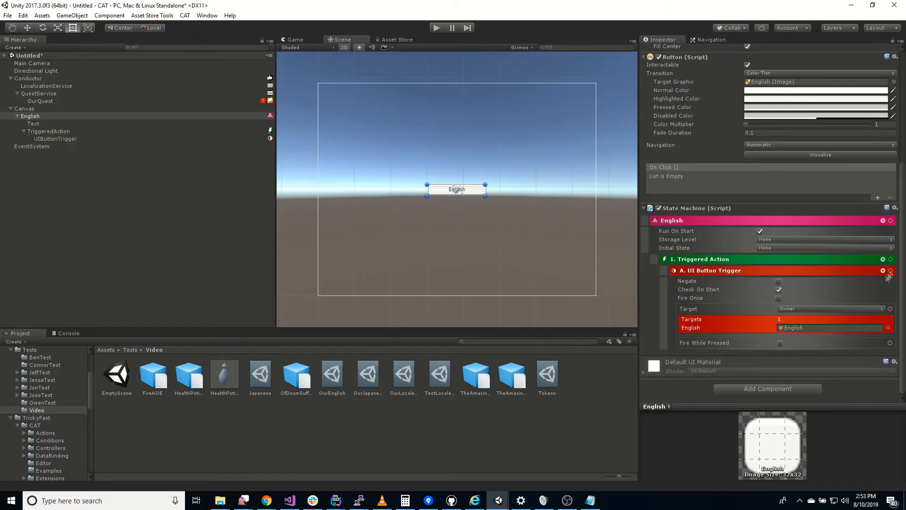
Add a Set Locale action to the English button's triggered action and set its Locale ID to en.
left_click(883, 259)
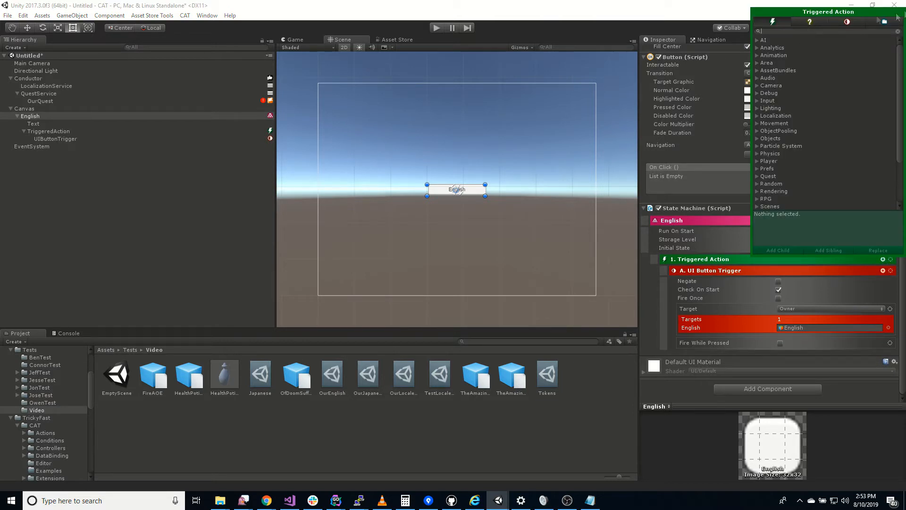
type("set lo")
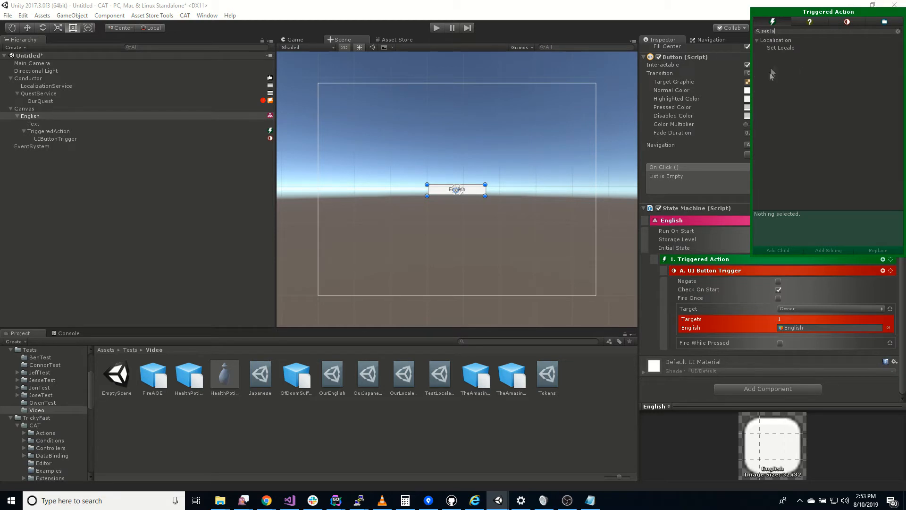
left_click(783, 47)
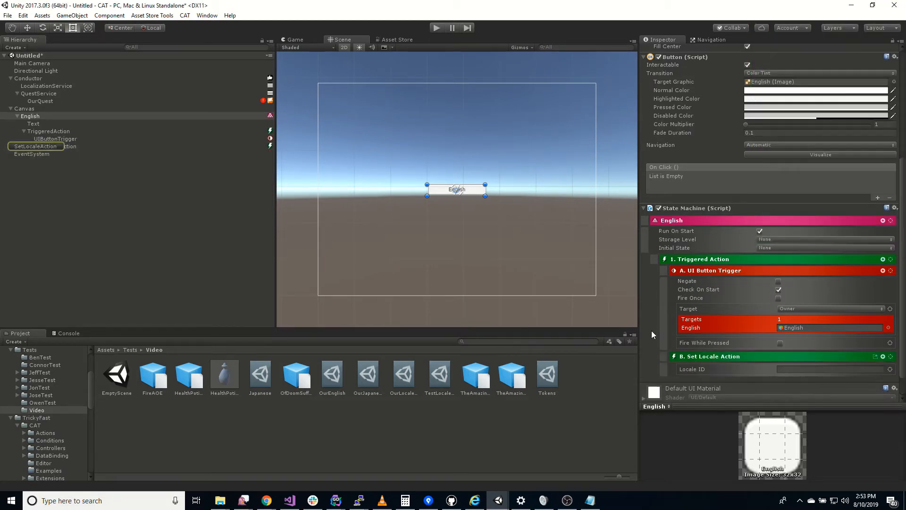
scroll(653, 316, "down", 2)
left_click(832, 343)
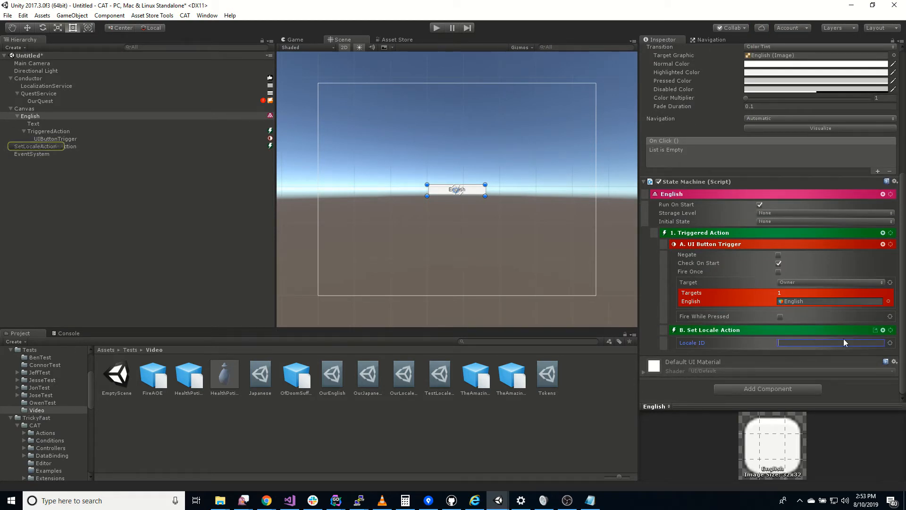
type("en")
Duplicate the English button and rename the copy Japanese.
left_click(37, 115)
left_click(36, 111)
left_click(39, 118)
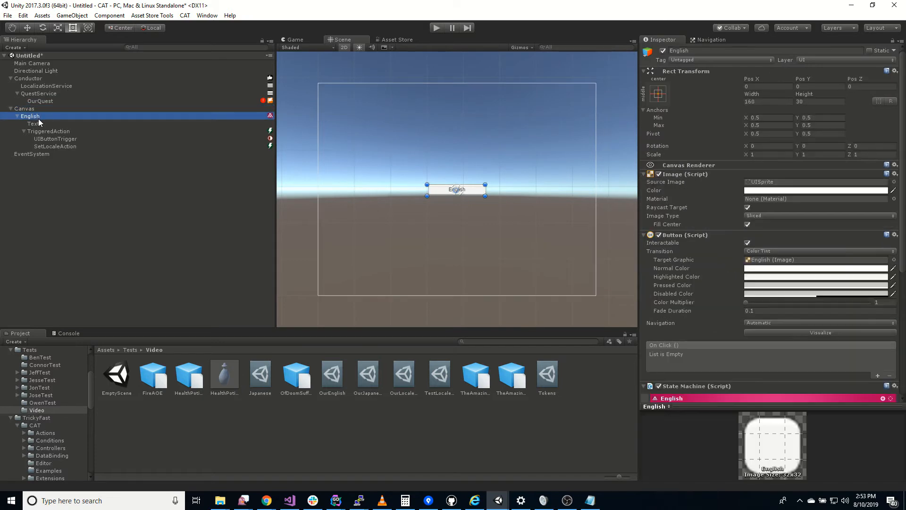
key("ctrl+d")
left_click(105, 157)
type("Japanese")
key("Return")
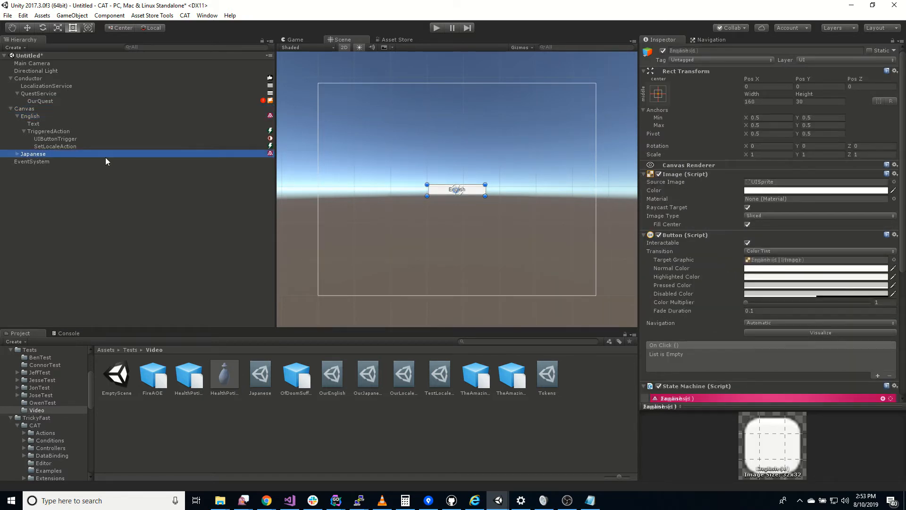
Set the Japanese button's label text to Japanese and move the button below English, to a Y position of about -37.57.
left_click(17, 154)
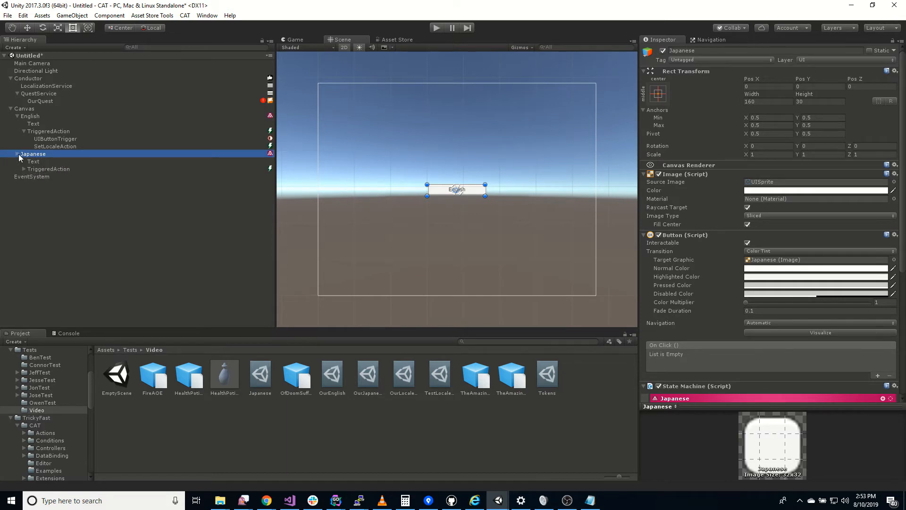
left_click(24, 169)
left_click(44, 162)
left_click(697, 193)
type("Japanese")
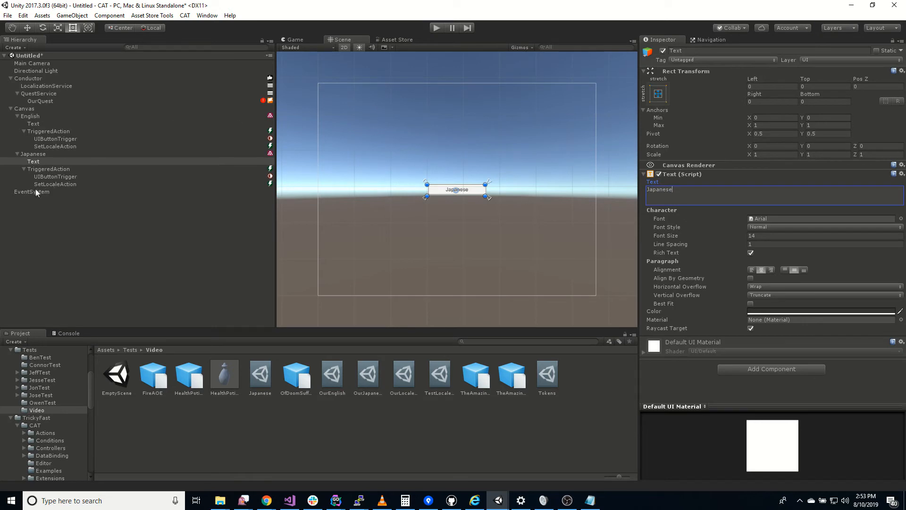
left_click(37, 155)
left_click_drag(820, 83, 212, 119)
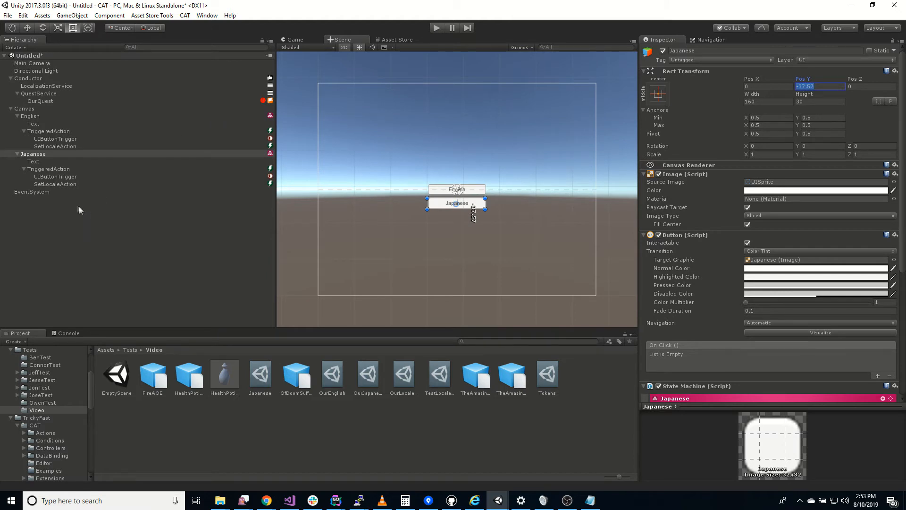
Set the Locale ID of the Japanese button's Set Locale action to jp.
left_click(61, 184)
left_click(779, 132)
type("jp")
key("Return")
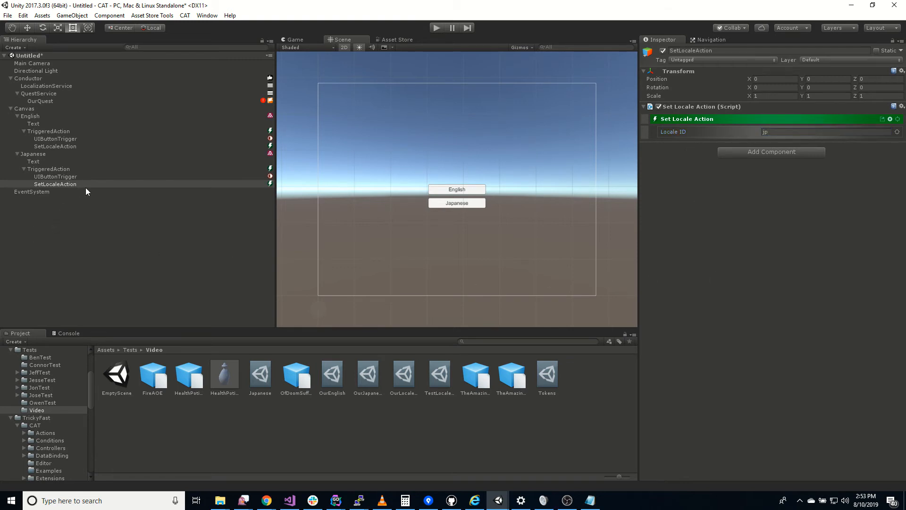
Add a CAT UI Text Data Bind object under the Canvas, keeping its default name.
left_click(28, 109)
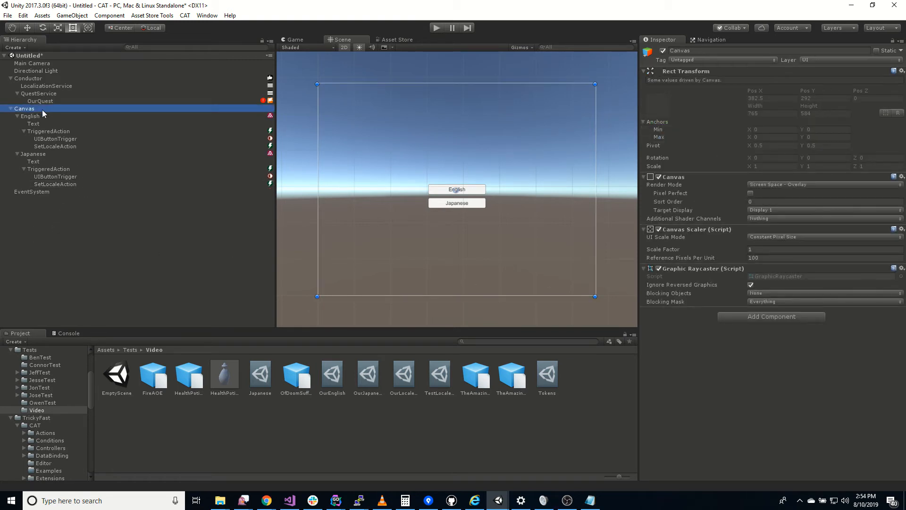
right_click(45, 110)
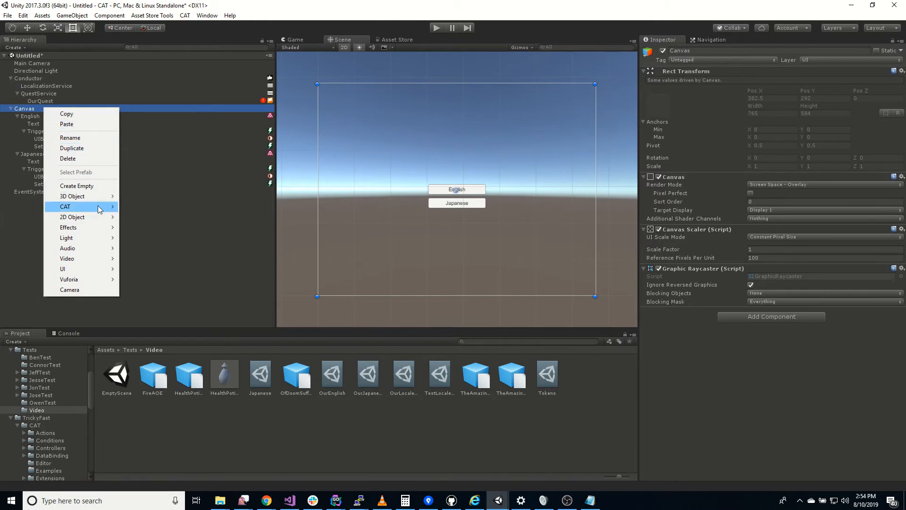
mouse_move(100, 209)
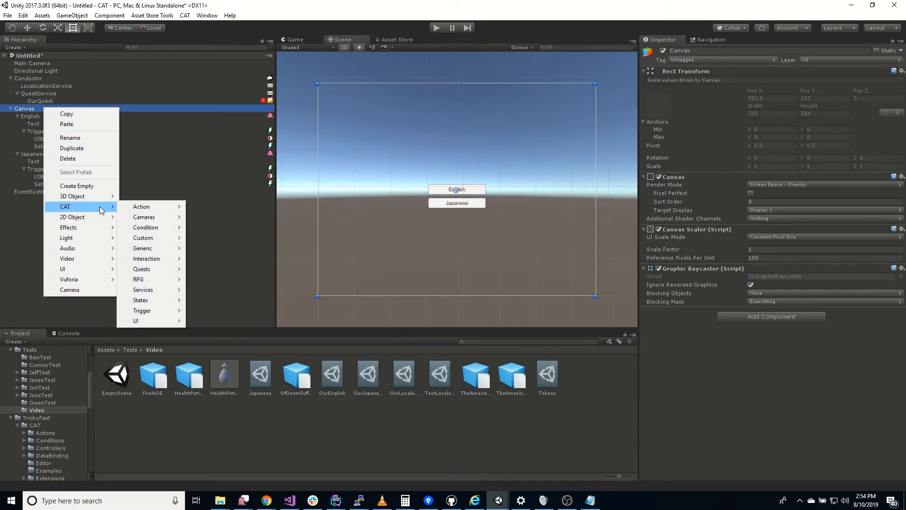
mouse_move(158, 324)
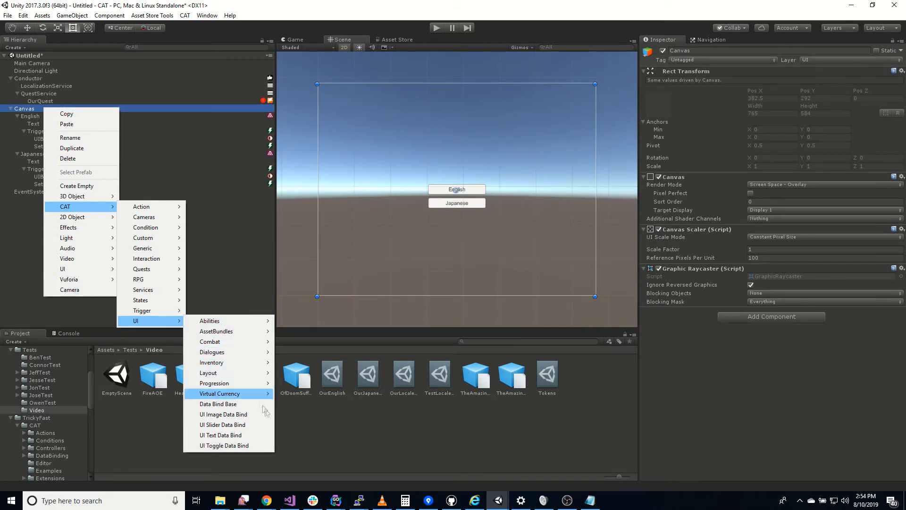
left_click(258, 434)
key("Return")
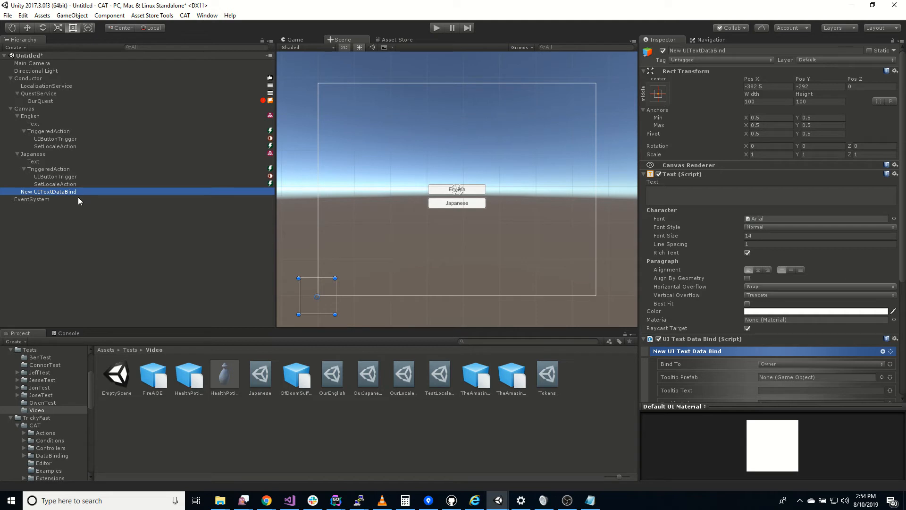
Set the data-bound text to Test and move the text object above the English button.
left_click(706, 192)
type("Test")
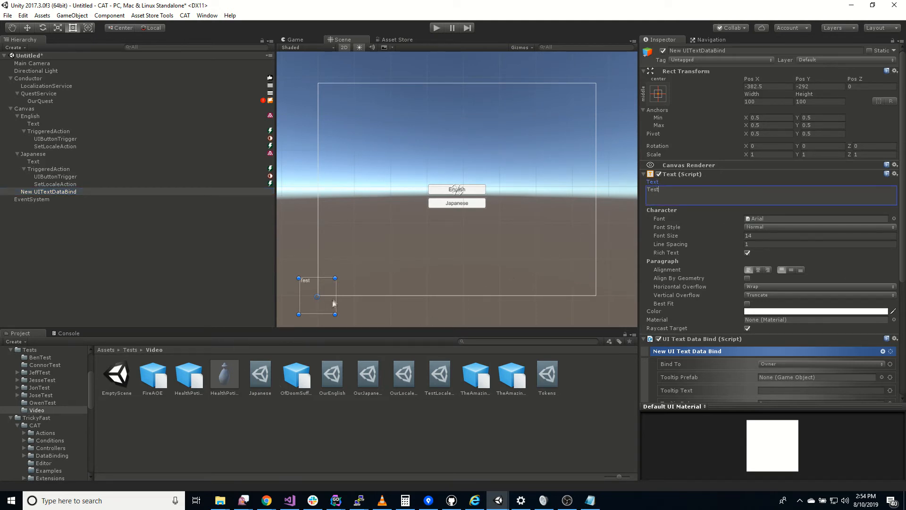
left_click(27, 28)
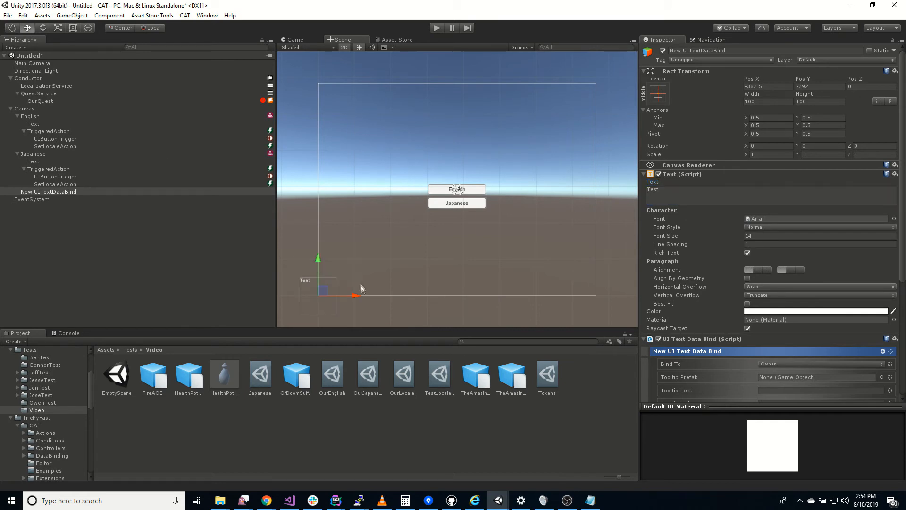
left_click_drag(324, 290, 461, 155)
Bind the text object's Text Value to the localized string levels/1/quest_description.
scroll(723, 318, "down", 6)
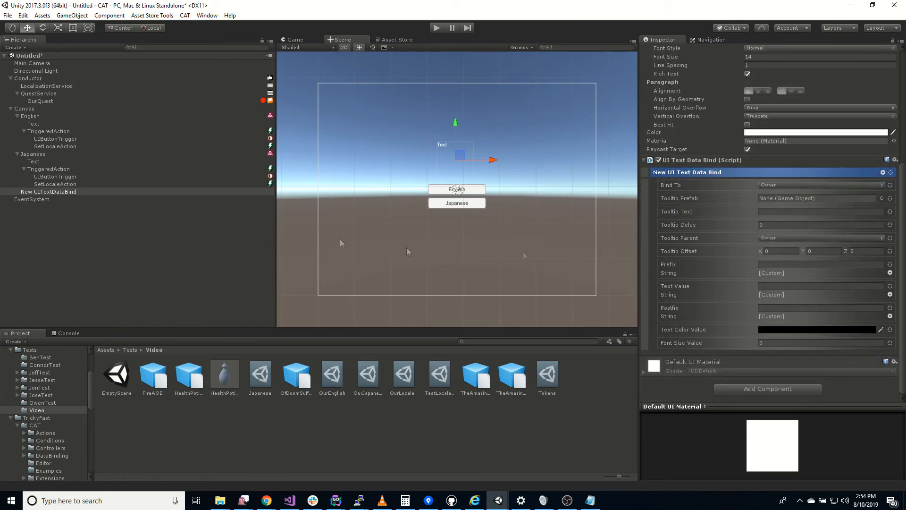
left_click(890, 295)
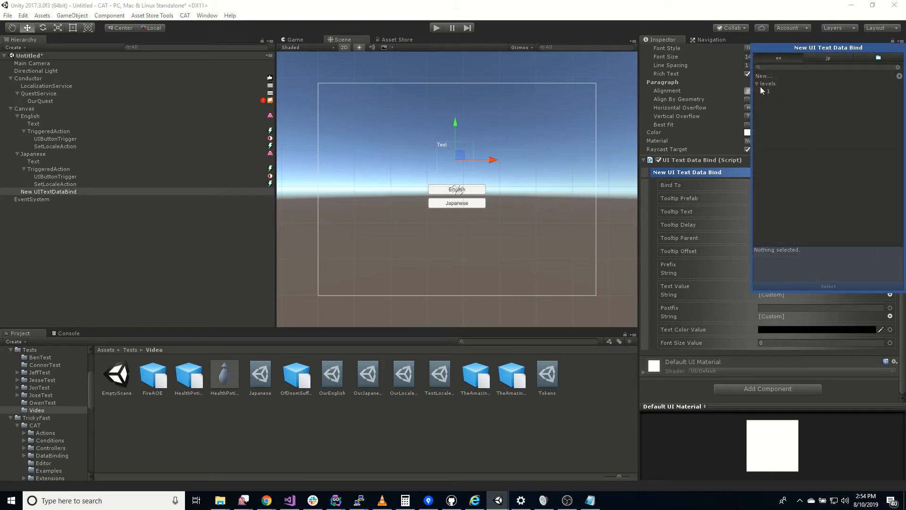
left_click(764, 92)
left_click(798, 99)
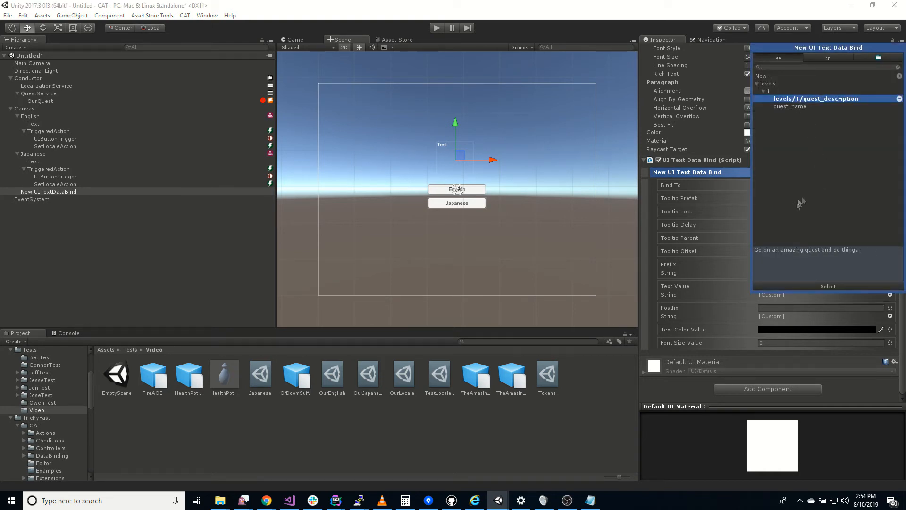
left_click(844, 285)
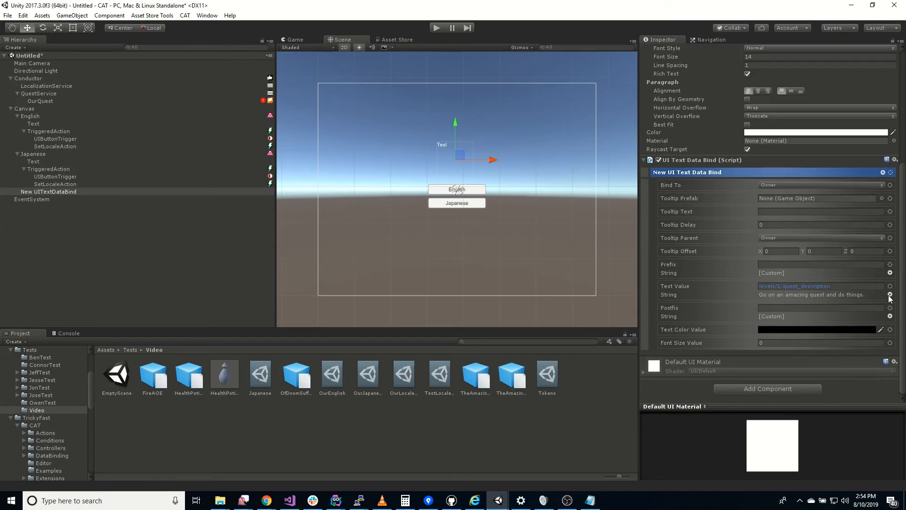
Bind the text object's Text Value to the localized quest_name string under levels/1.
left_click(890, 295)
left_click(761, 93)
left_click(787, 108)
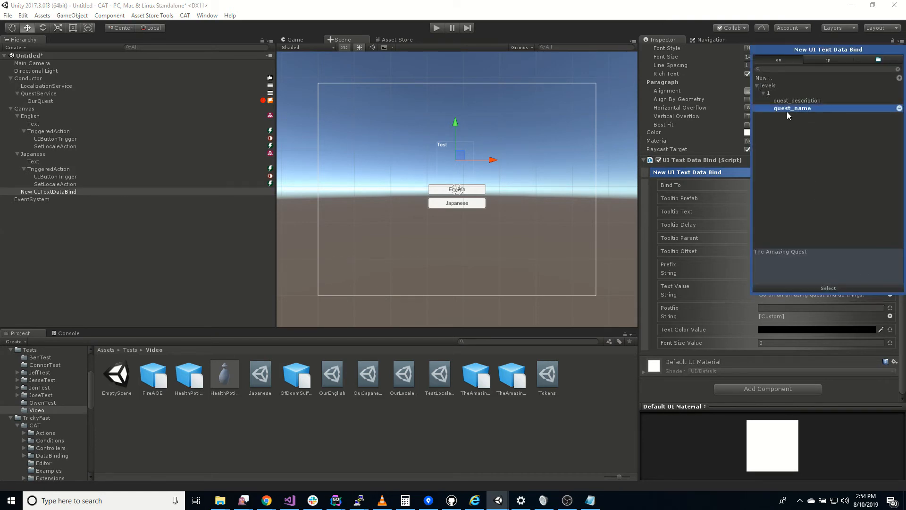
left_click(831, 288)
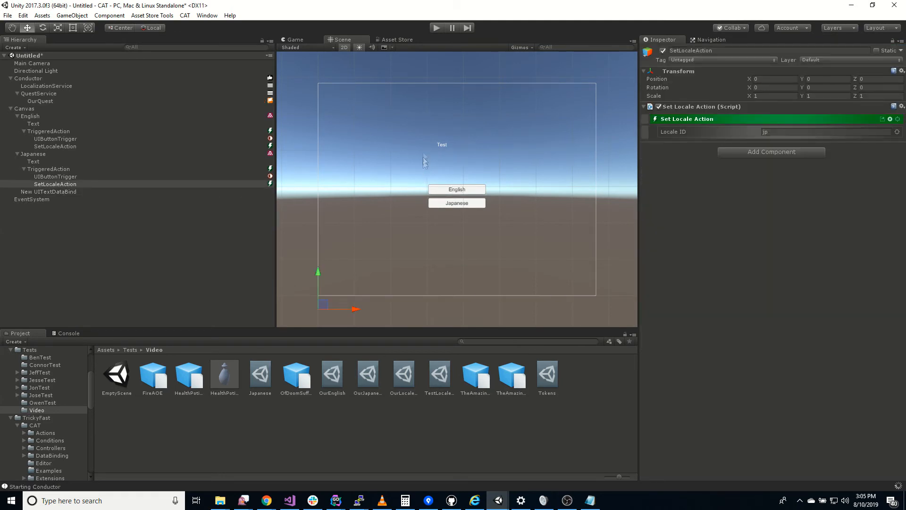
Run the scene and test switching the quest name between Japanese and English with the two locale buttons.
left_click(437, 28)
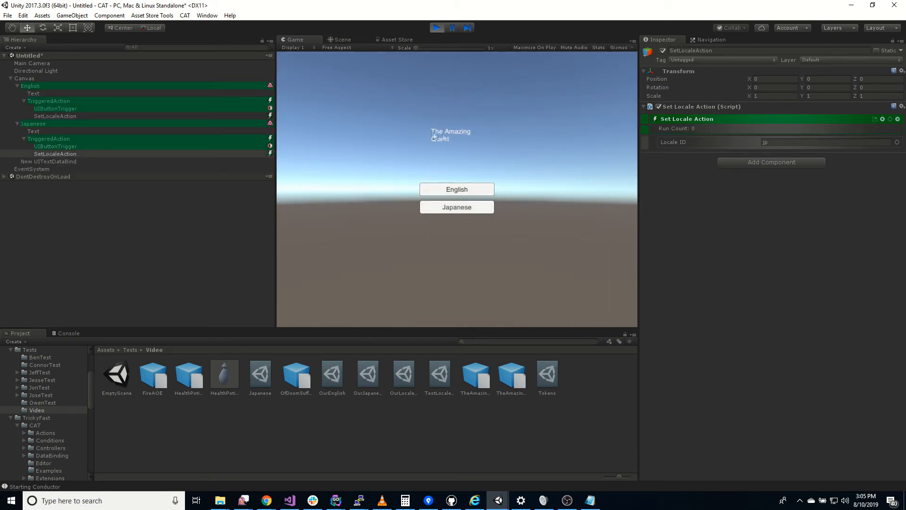
left_click(482, 208)
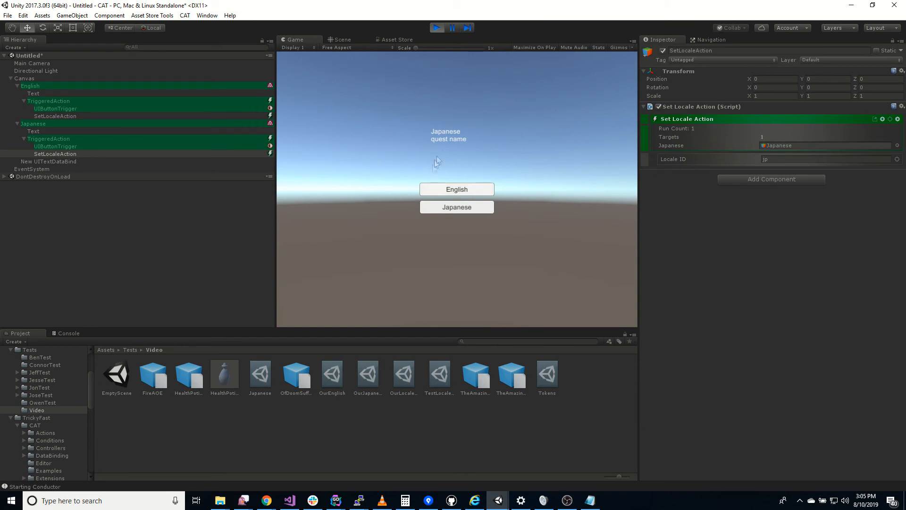
left_click(427, 189)
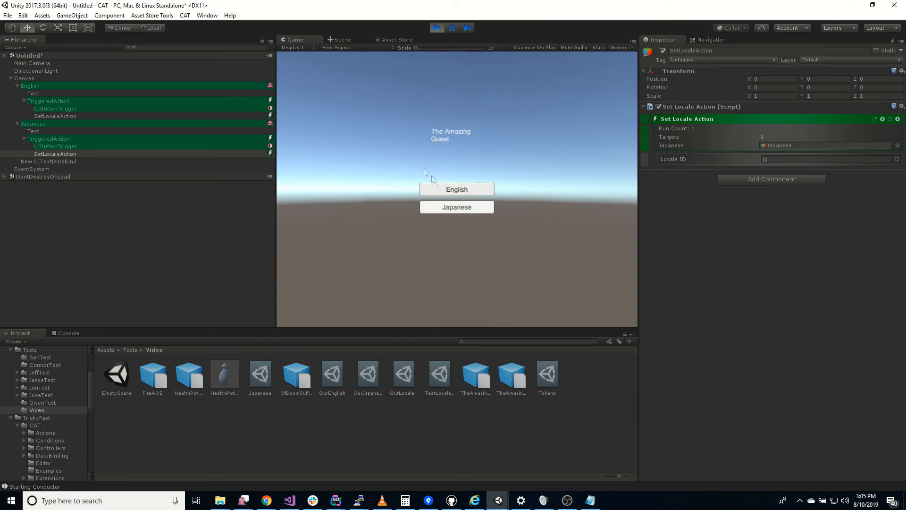
left_click(472, 206)
left_click(450, 188)
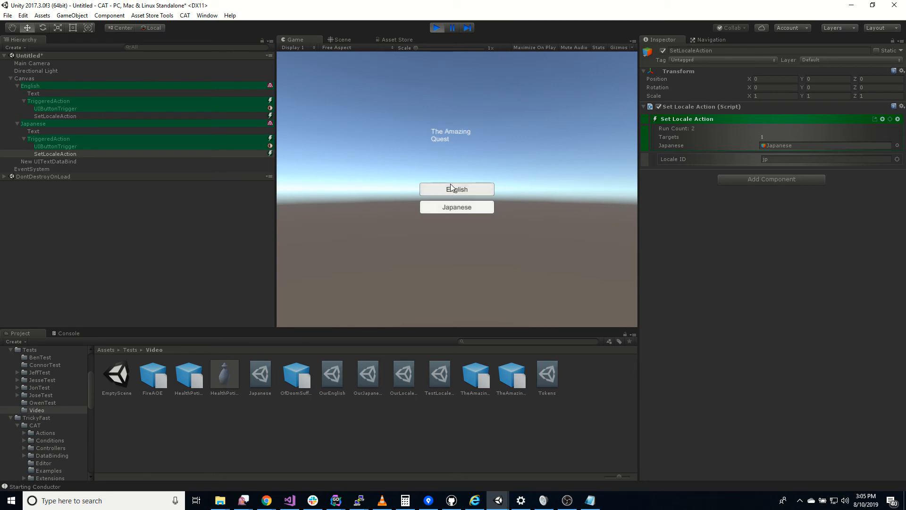